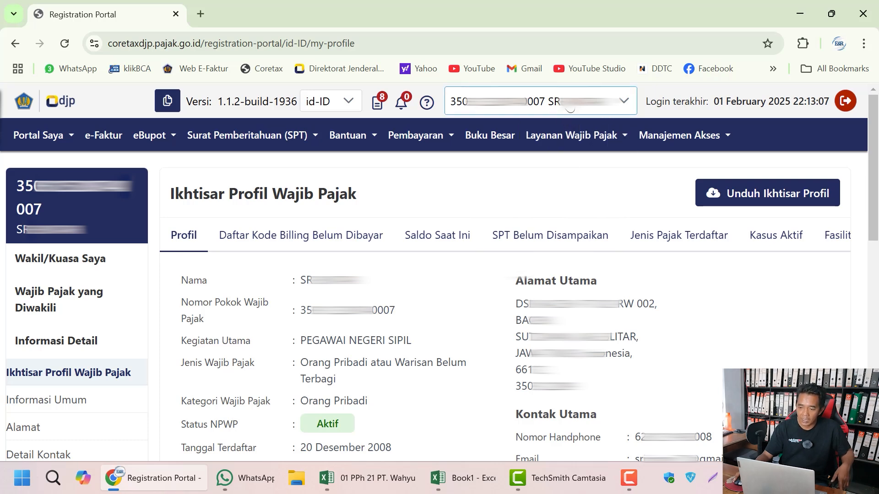
# Step: Switch the portal to act for the private hospital company and show its eBupot slip types
pyautogui.click(569, 107)
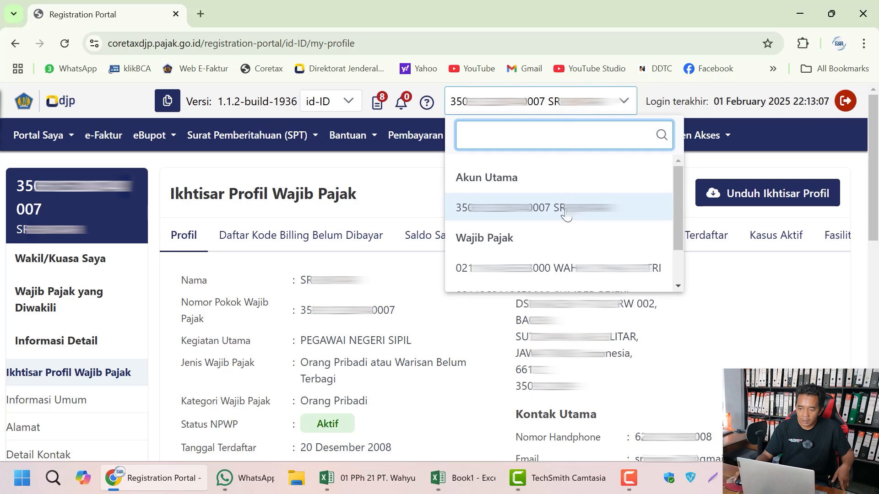
pyautogui.click(566, 269)
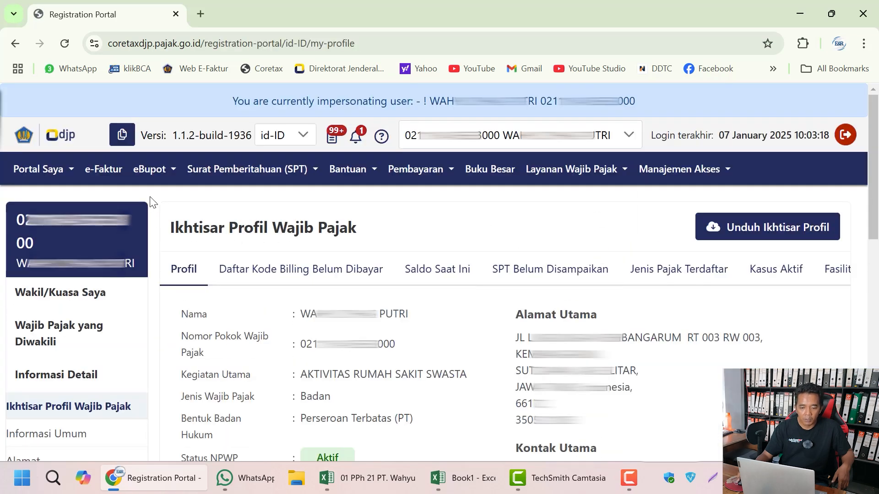
pyautogui.click(158, 172)
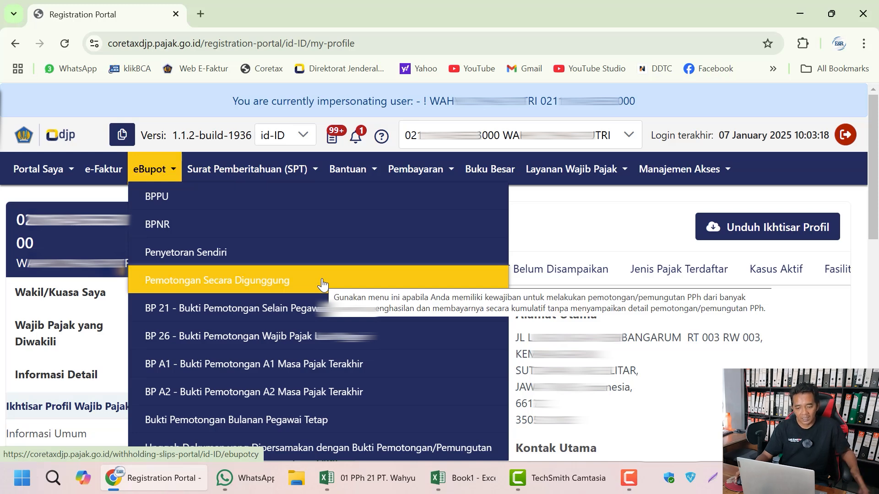
pyautogui.click(374, 479)
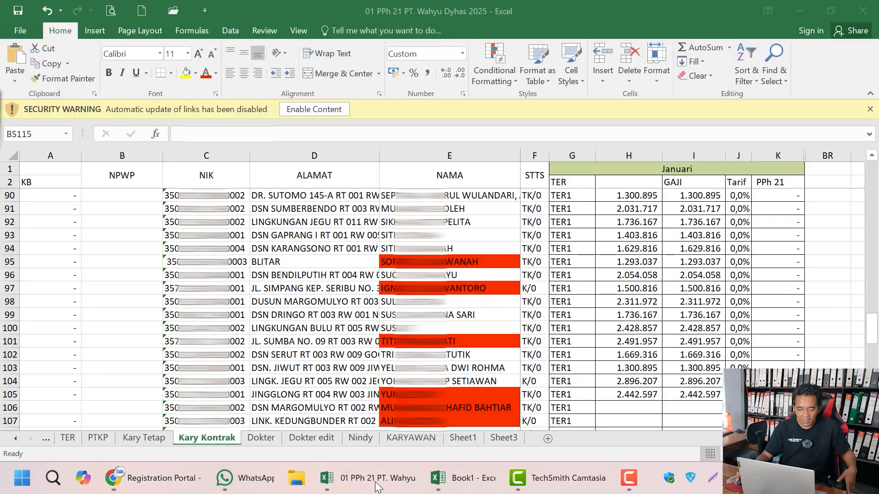
pyautogui.click(151, 438)
pyautogui.click(215, 440)
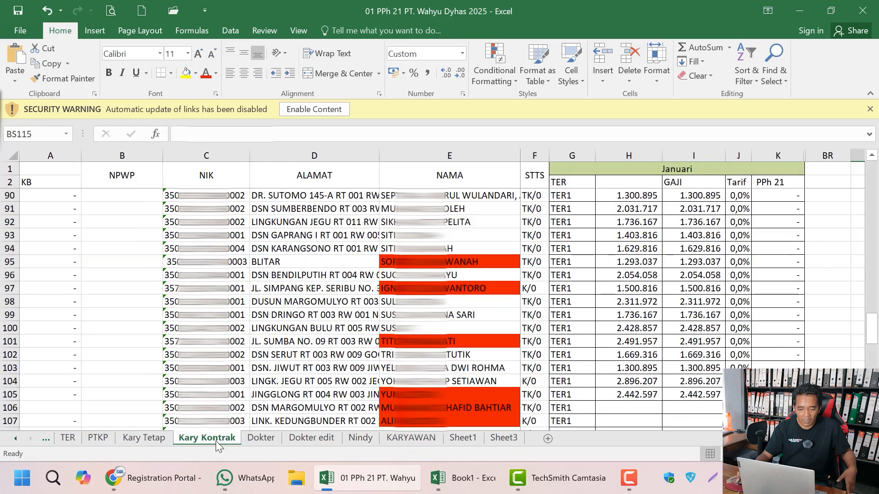
pyautogui.click(298, 441)
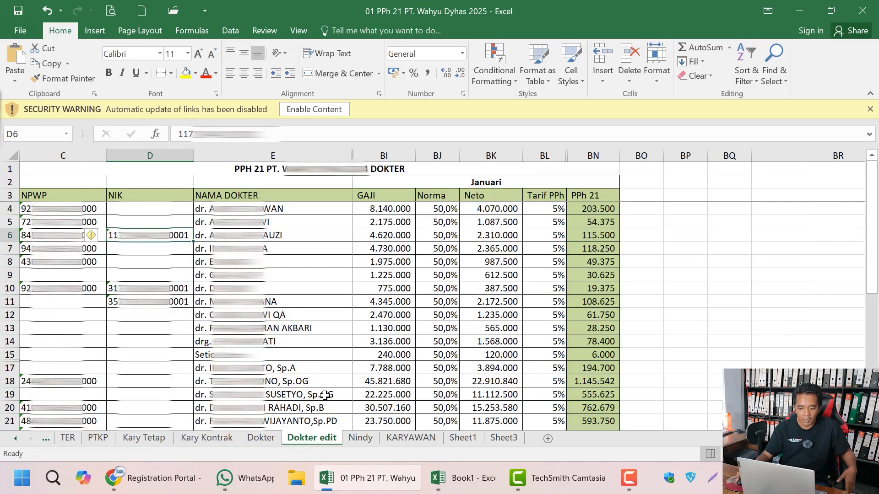
pyautogui.click(156, 479)
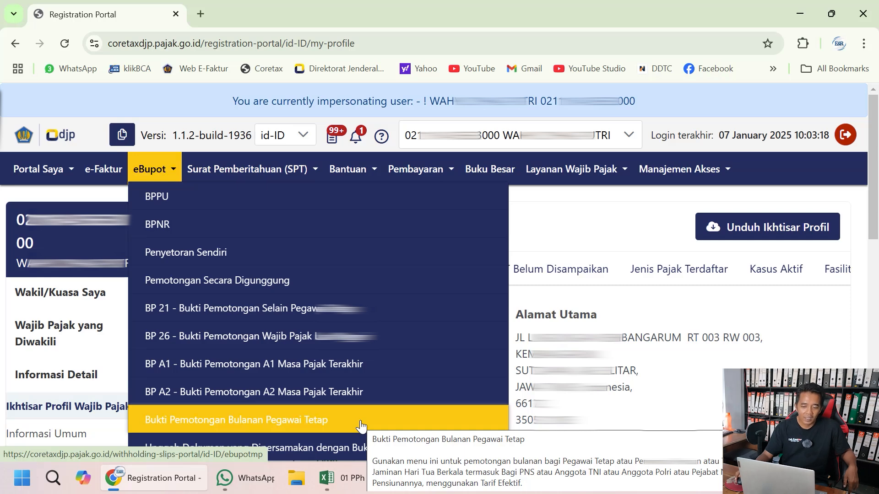
# Step: Start a new EBUPOT MP slip from Bukti Pemotongan Bulanan Pegawai Tetap
pyautogui.click(322, 419)
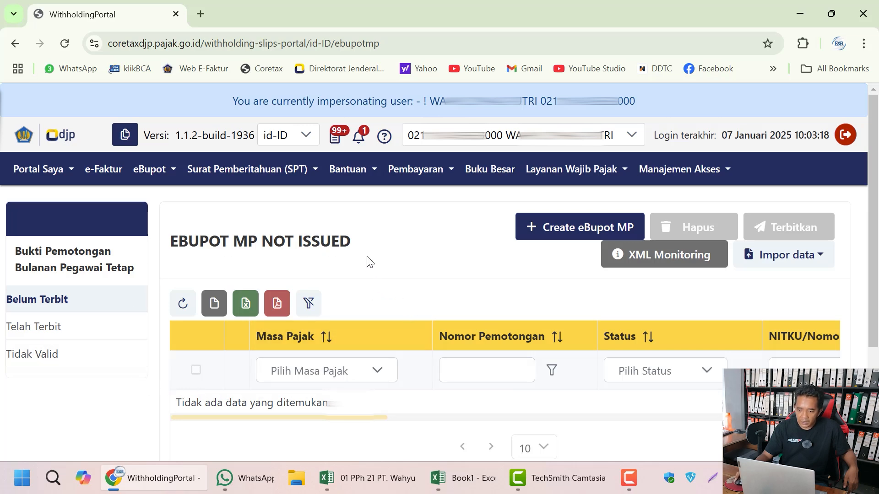
pyautogui.click(558, 238)
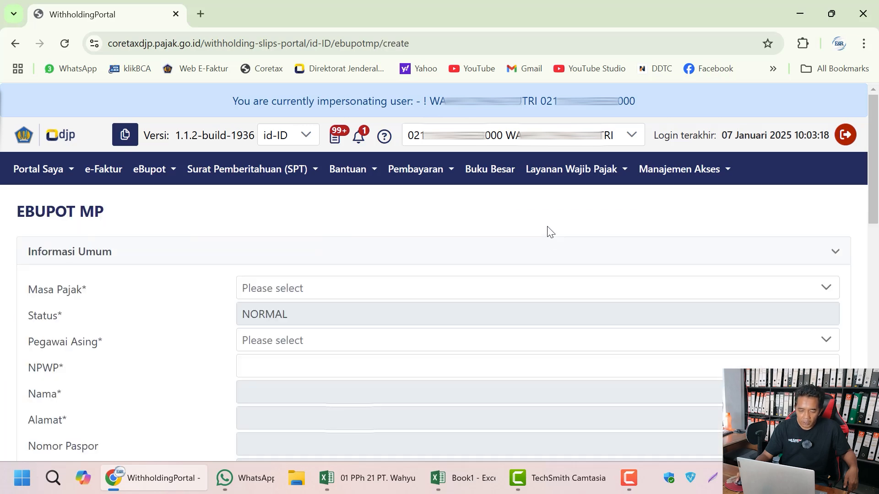
# Step: Set Masa Pajak to Januari 2025 and Pegawai Asing to Tidak
pyautogui.click(263, 289)
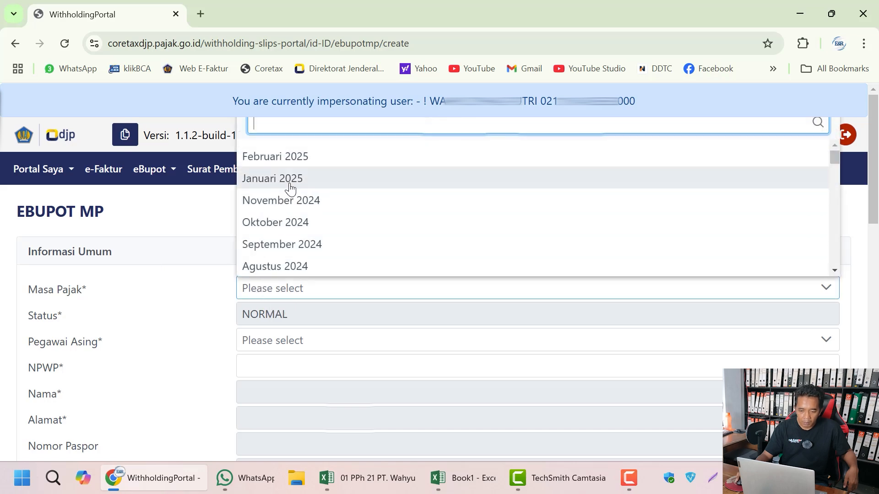
pyautogui.click(290, 181)
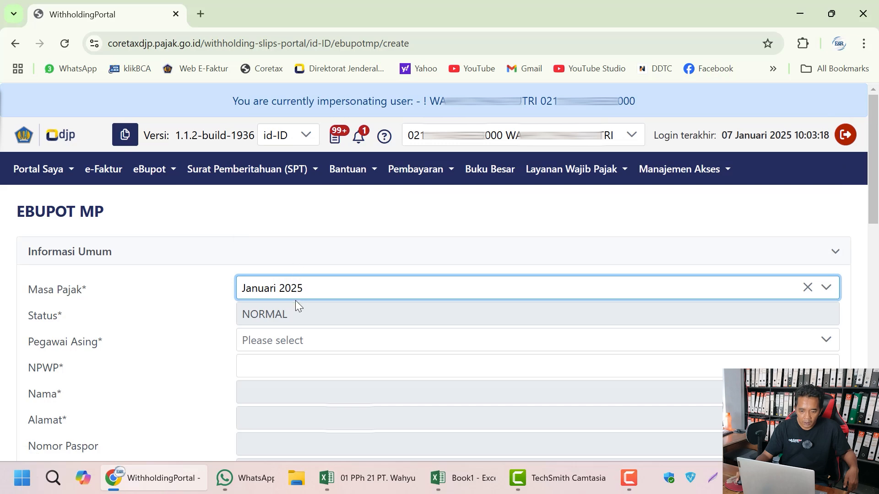
pyautogui.click(292, 347)
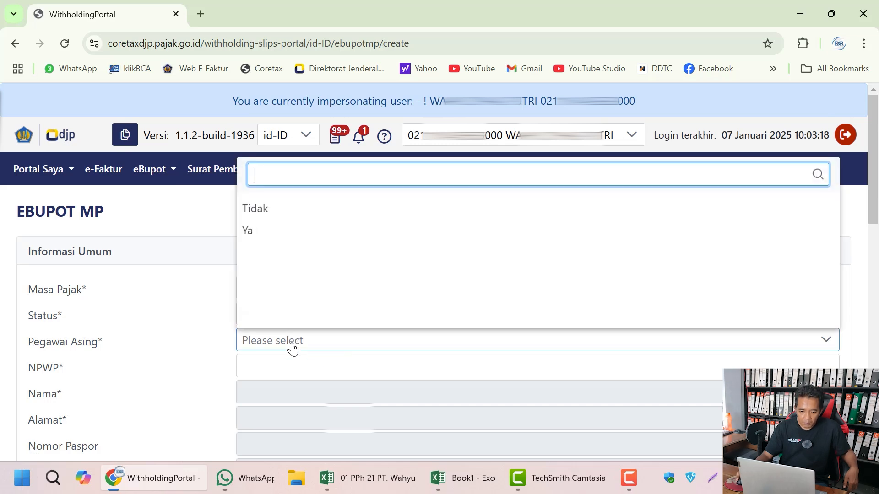
pyautogui.click(315, 214)
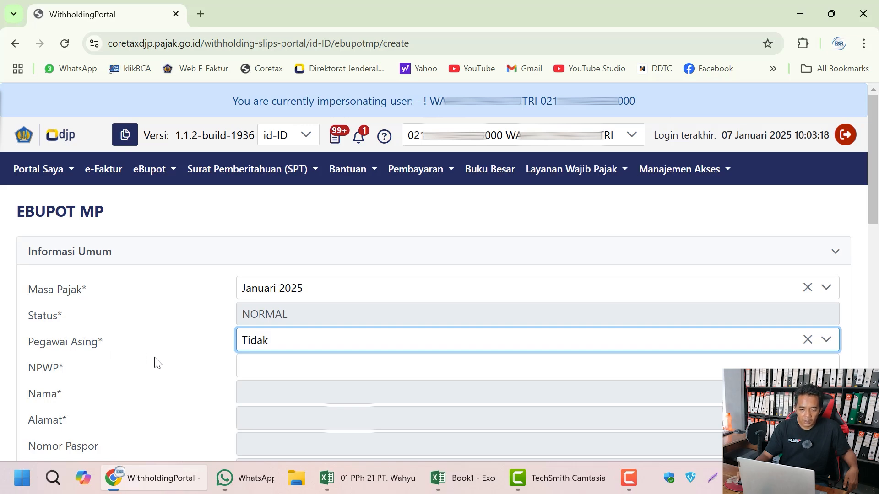
# Step: Enter the employee's NPWP and pick the saved entry so name and address fill in
pyautogui.click(259, 373)
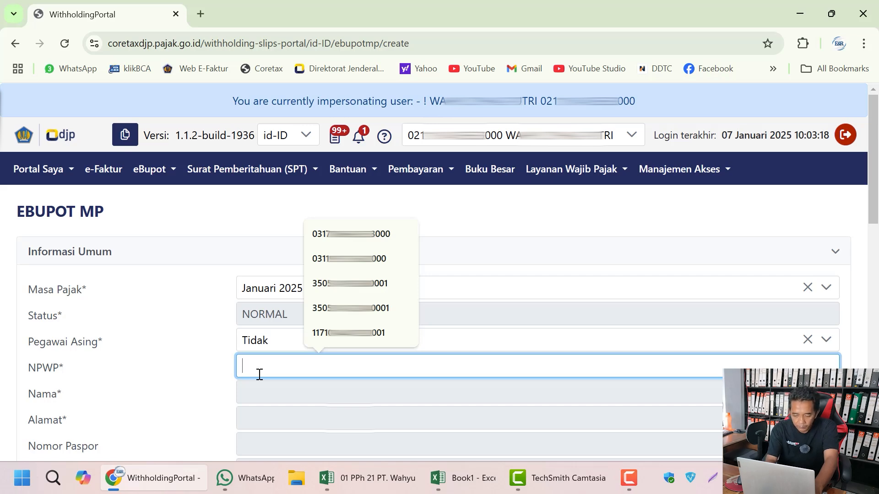
pyautogui.write('350')
pyautogui.write('05')
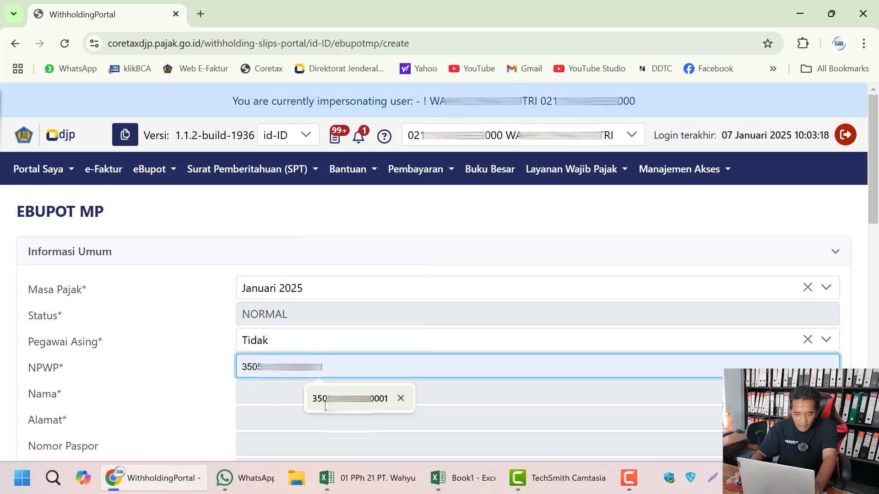
pyautogui.click(310, 404)
pyautogui.click(244, 393)
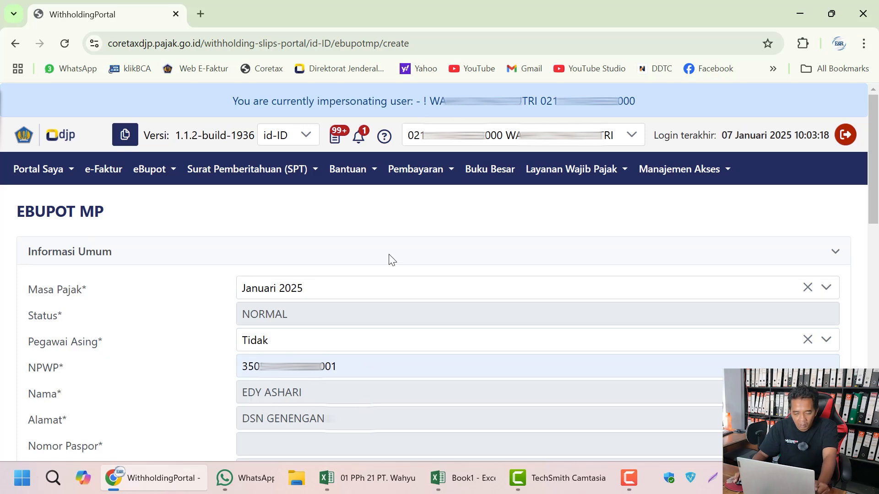
# Step: Set the employee's PTKP status to K/1 and position to Kabag Keu
pyautogui.scroll(-4, 389, 258)
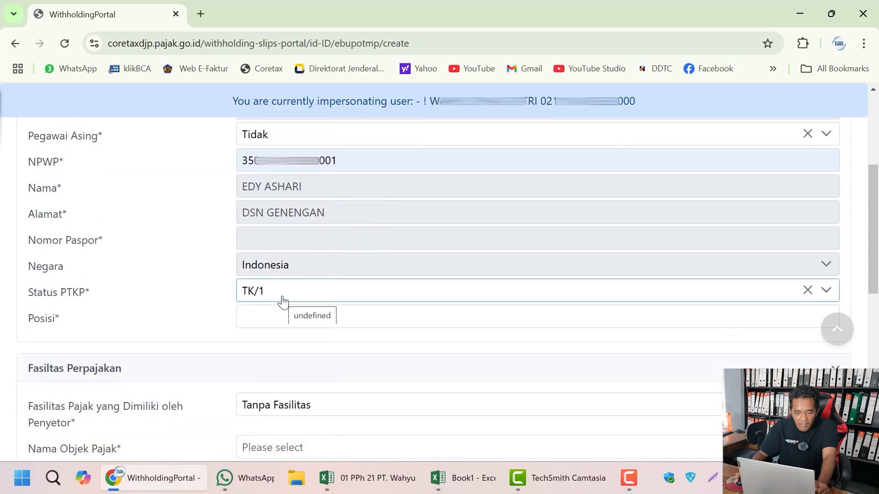
pyautogui.click(283, 302)
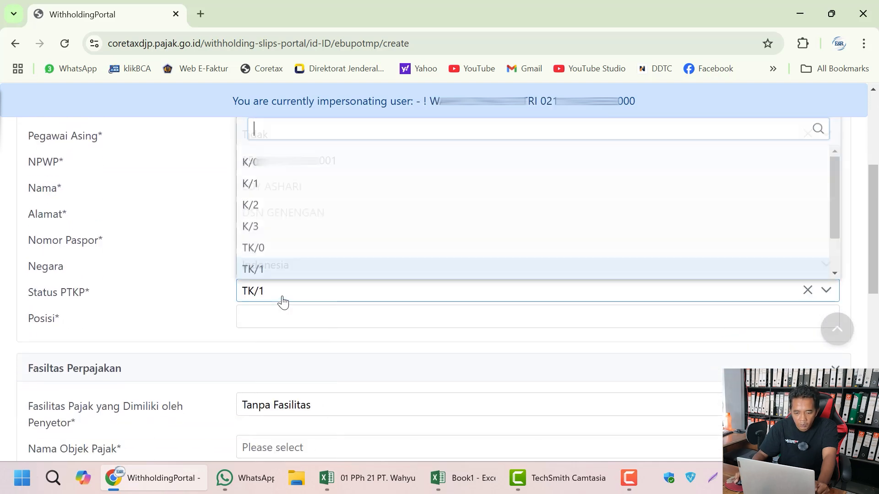
pyautogui.click(298, 182)
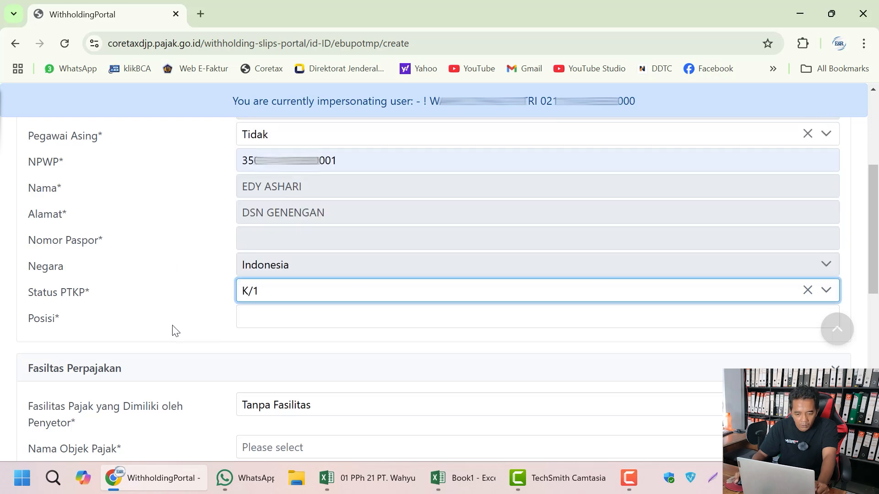
pyautogui.click(257, 321)
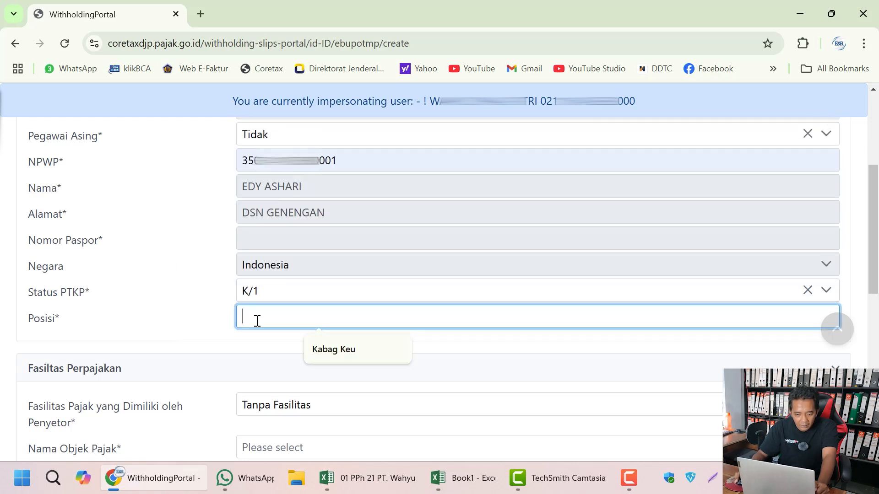
pyautogui.click(317, 345)
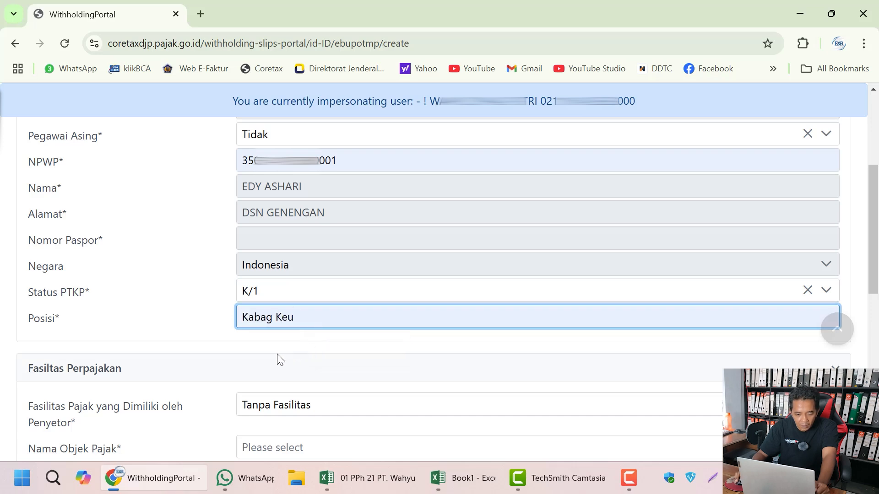
# Step: Keep the facility as Tanpa Fasilitas and choose tax object 21-100-01 for permanent employees
pyautogui.scroll(-3, 277, 355)
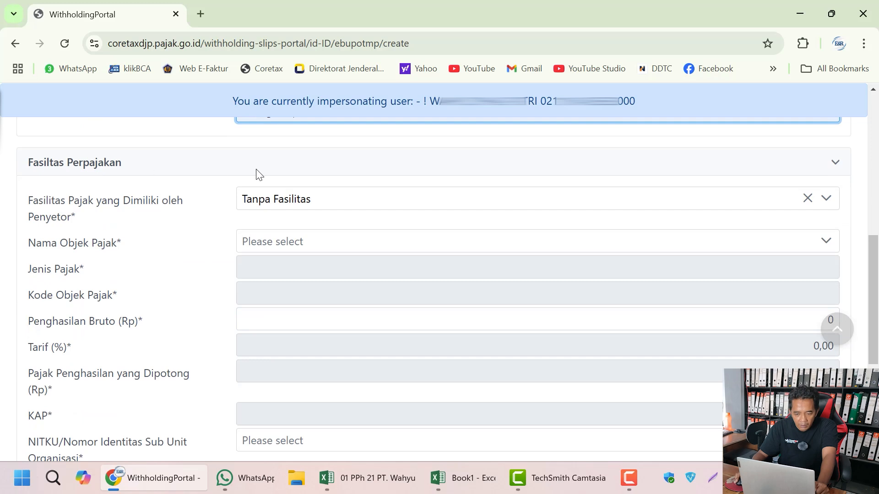
pyautogui.click(284, 202)
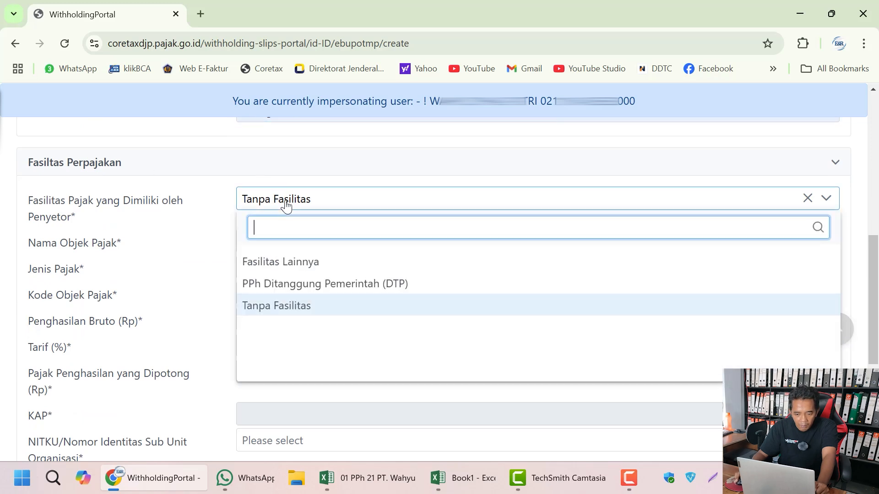
pyautogui.click(292, 311)
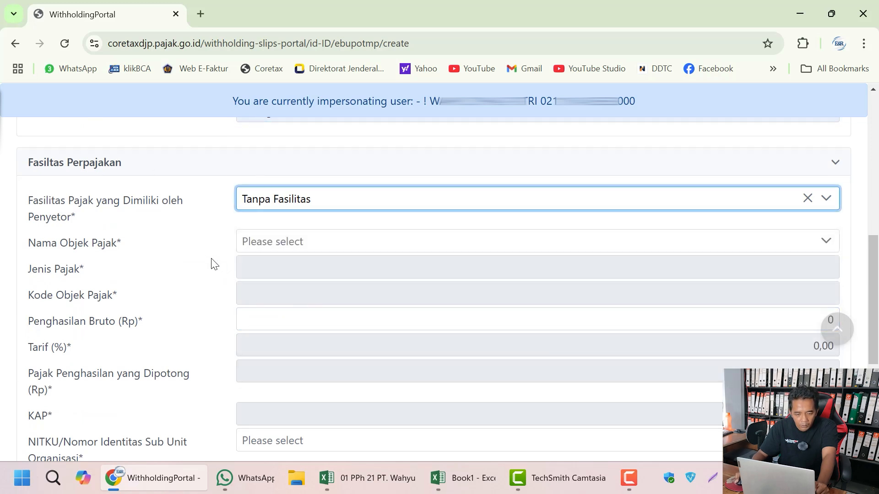
pyautogui.click(282, 244)
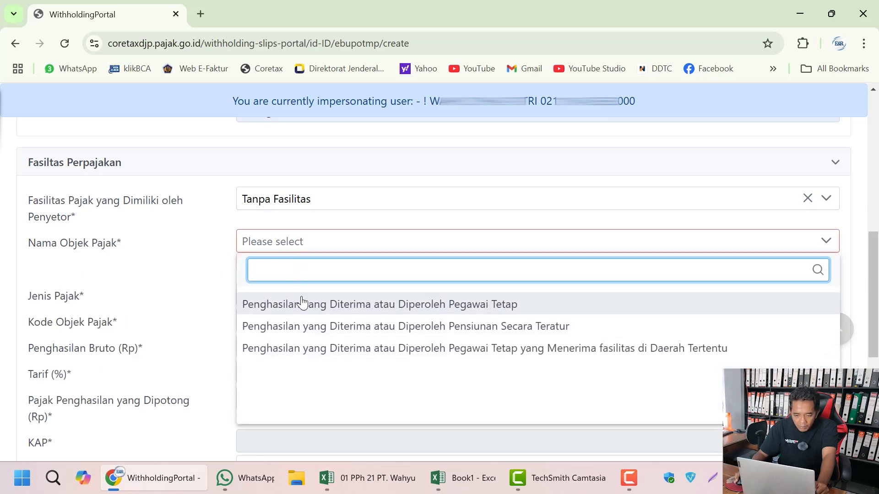
pyautogui.click(301, 302)
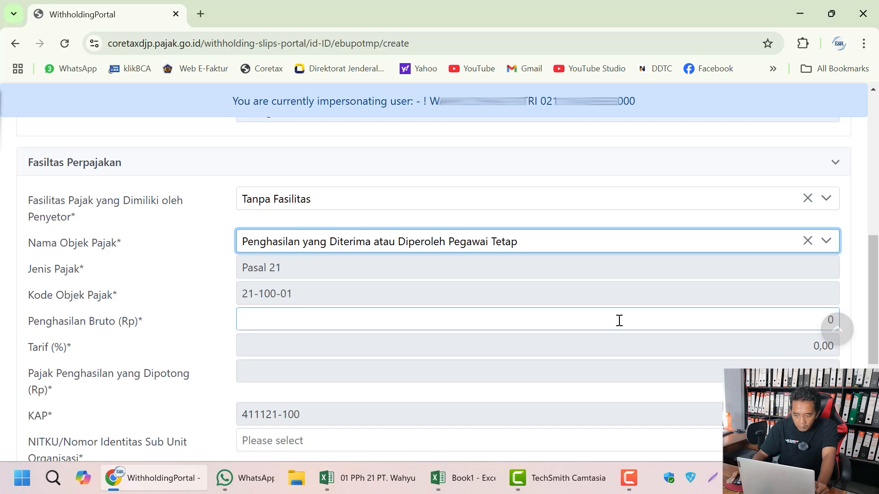
# Step: Enter gross income 2.500.000 and check the 0,00% rate with 0 tax withheld
pyautogui.moveTo(785, 319); pyautogui.dragTo(830, 319)
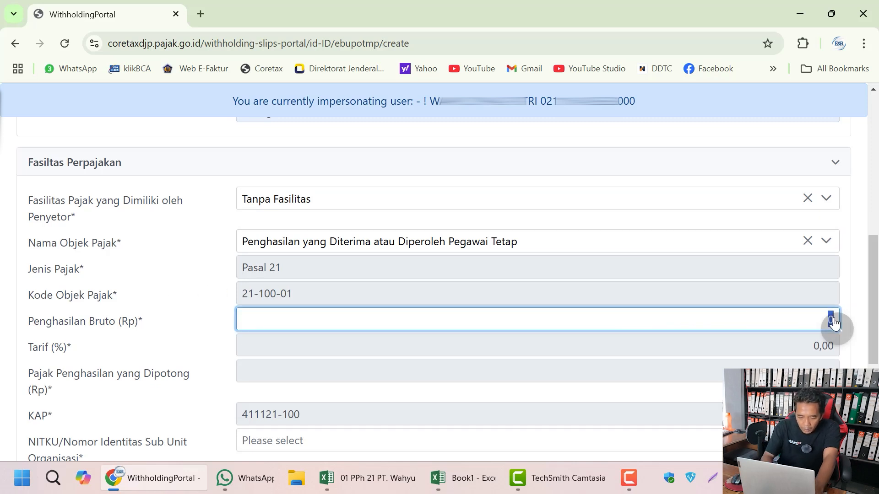
pyautogui.write('2.500.')
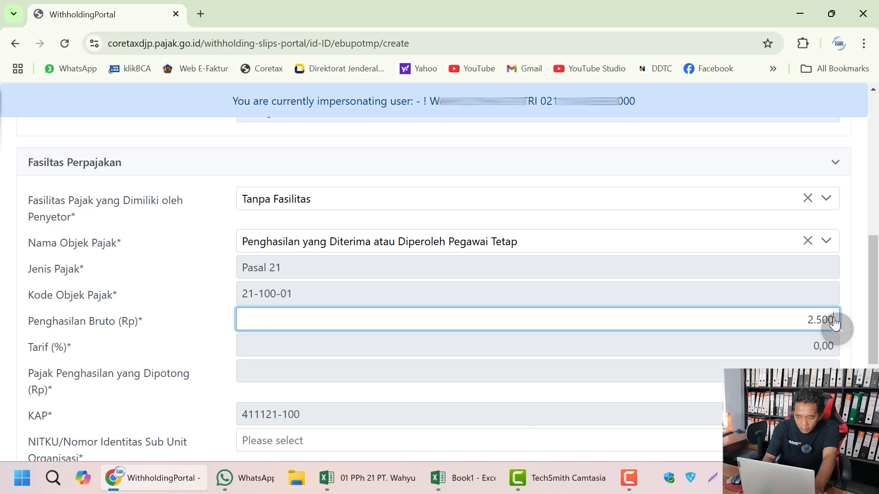
pyautogui.write('000')
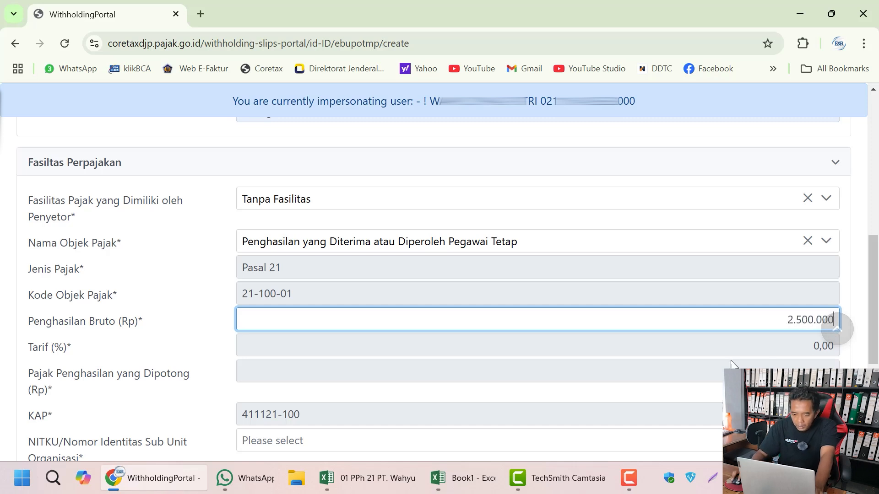
pyautogui.click(717, 357)
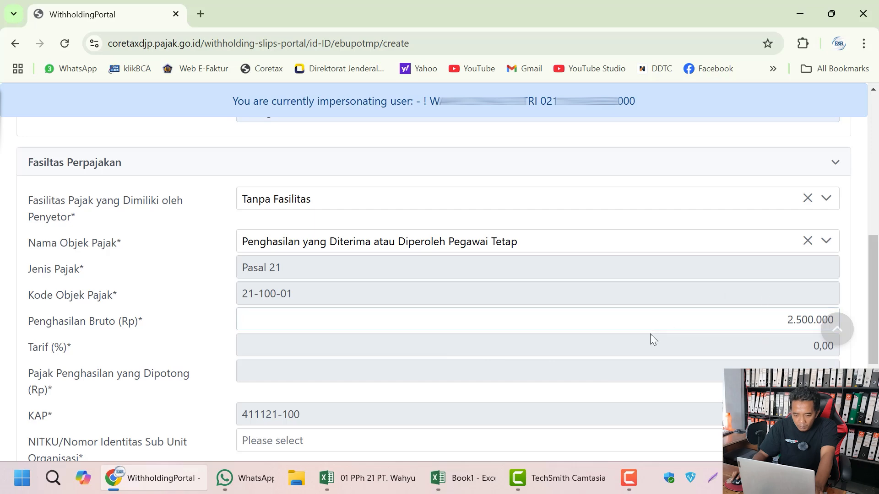
pyautogui.click(722, 319)
pyautogui.click(725, 337)
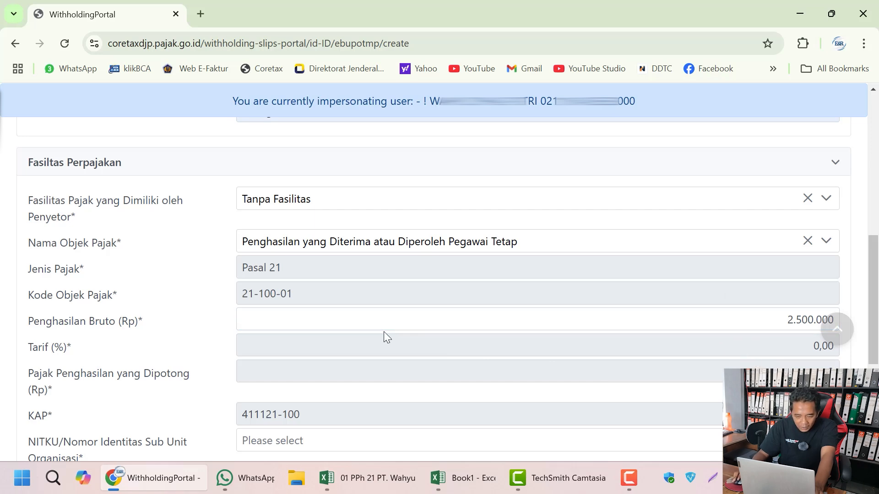
pyautogui.scroll(-3, 384, 332)
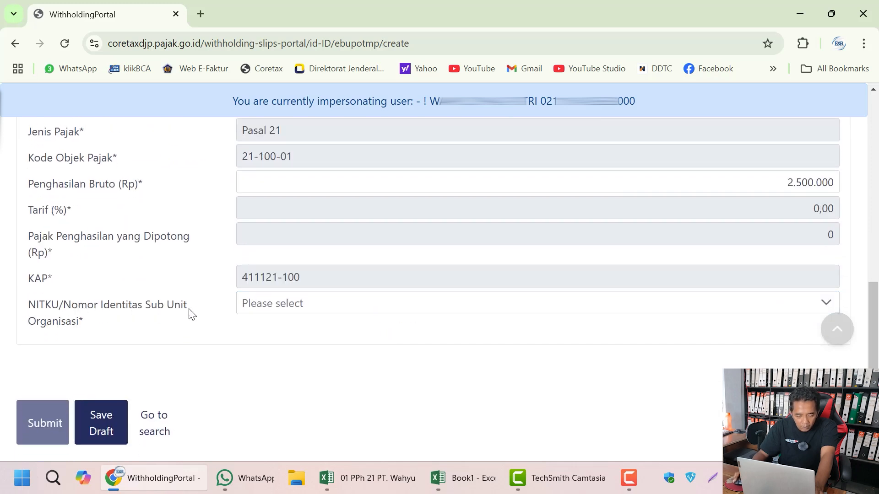
# Step: Set the slip's NITKU to the organisation's sub-unit
pyautogui.click(258, 306)
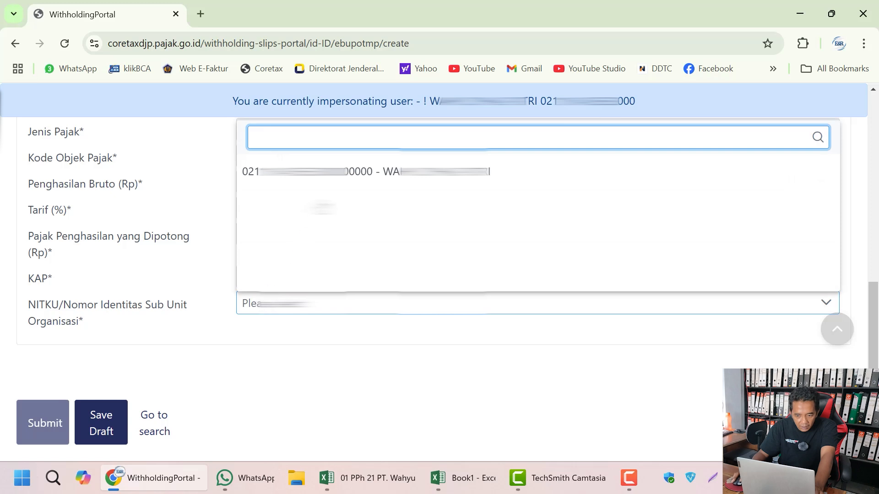
pyautogui.click(341, 173)
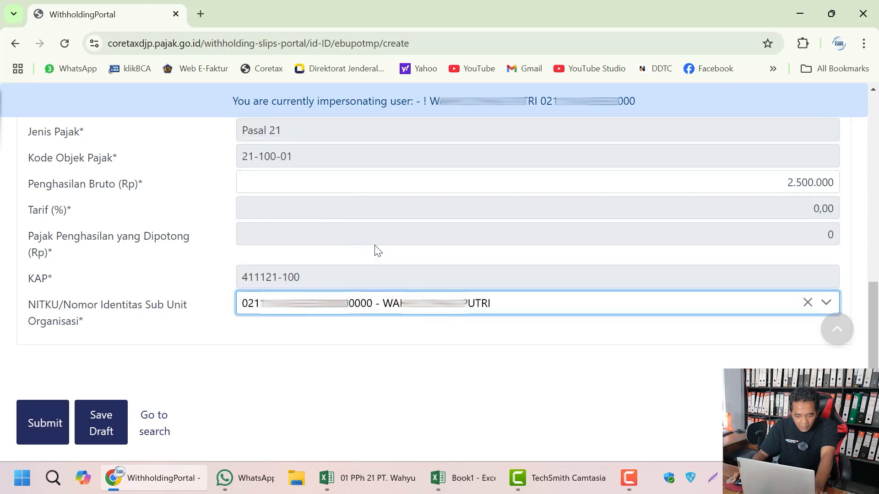
pyautogui.click(386, 359)
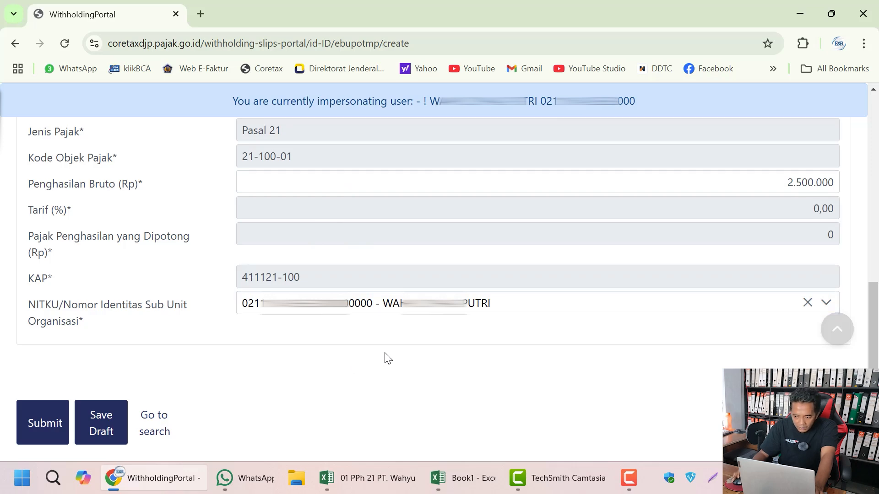
# Step: Review the completed form and submit the slip so it saves as Disimpan
pyautogui.scroll(10, 385, 359)
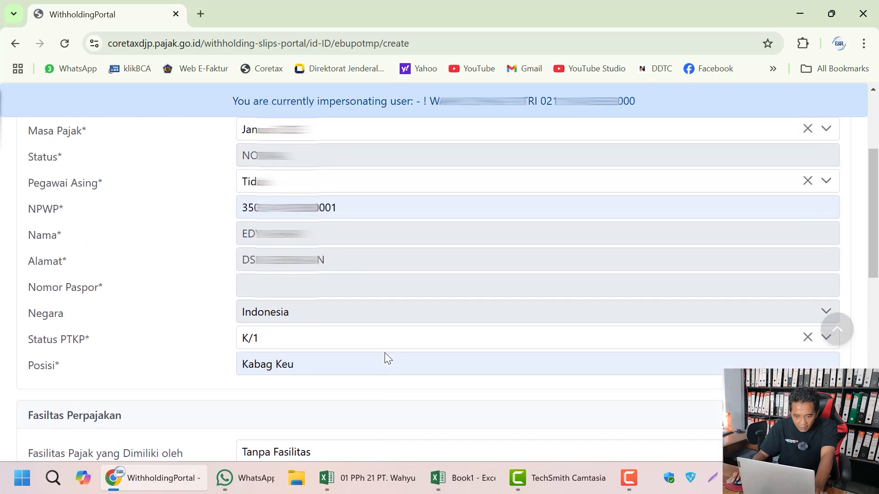
pyautogui.scroll(-3, 386, 352)
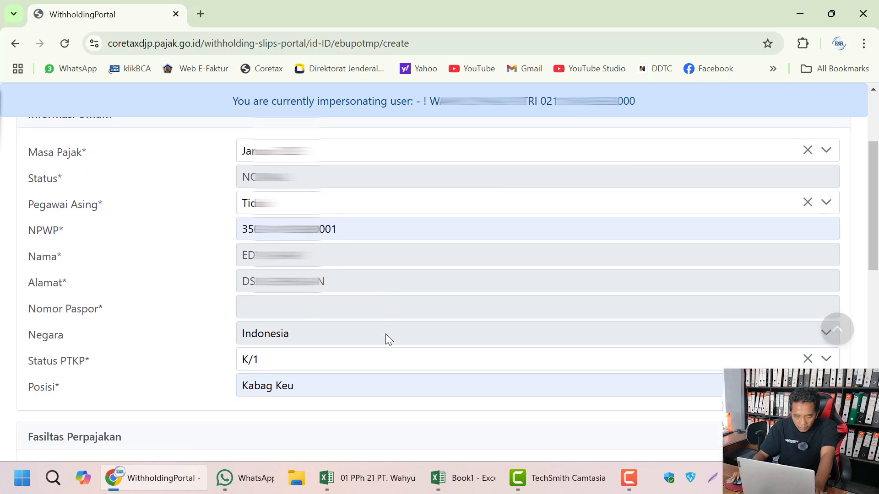
pyautogui.scroll(-2, 387, 338)
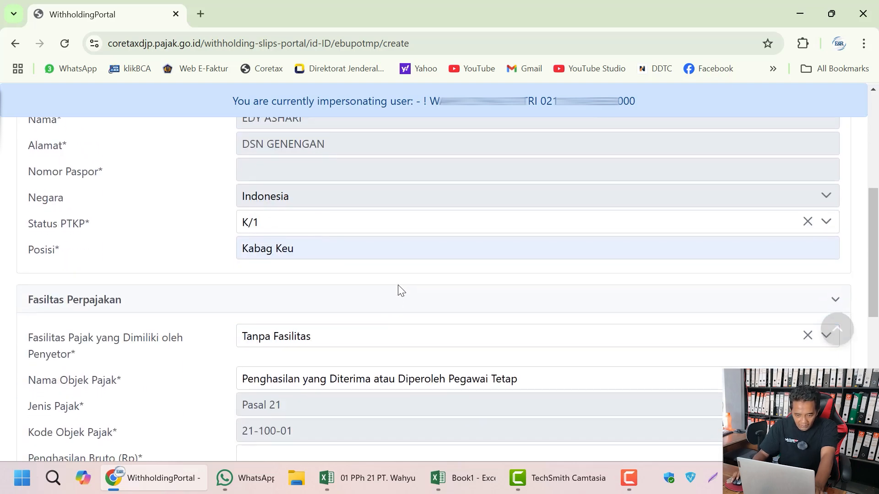
pyautogui.scroll(-5, 400, 293)
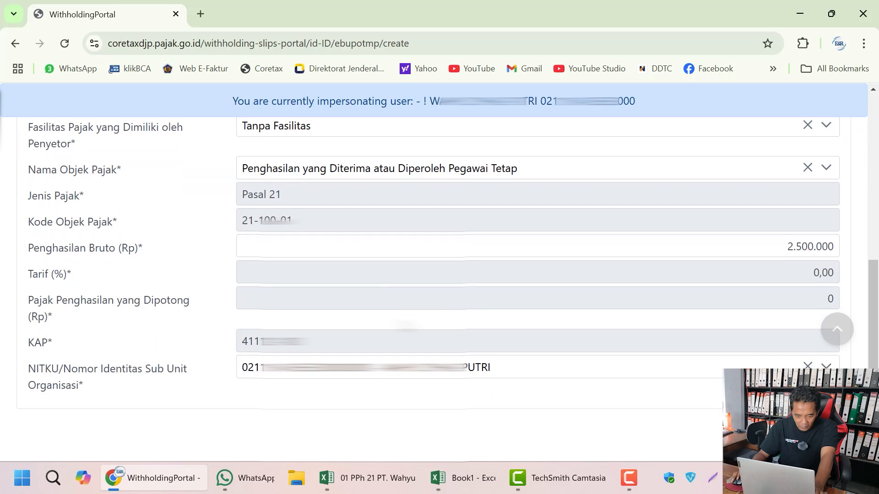
pyautogui.scroll(-3, 401, 325)
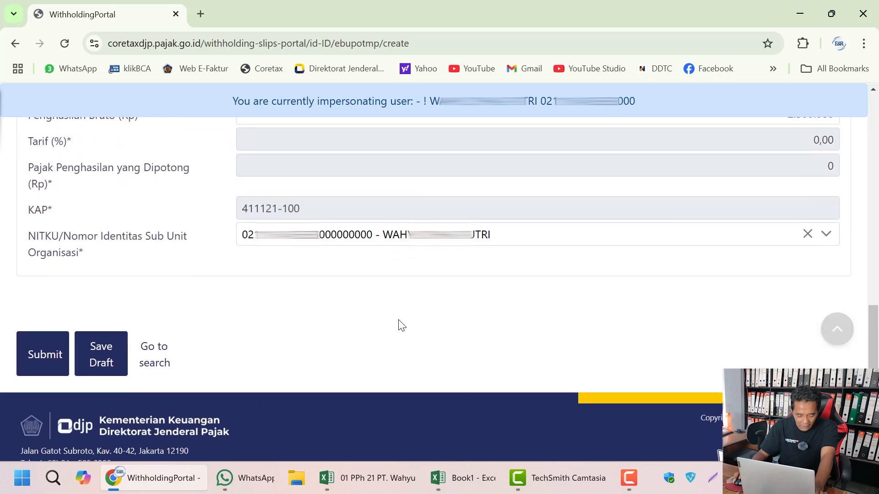
pyautogui.click(51, 353)
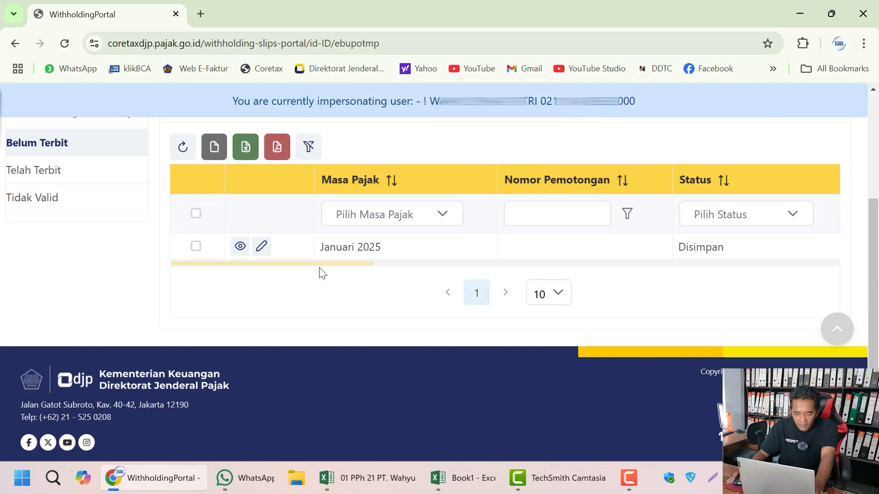
# Step: Open the saved Januari 2025 slip's details and look through them
pyautogui.moveTo(321, 264)
pyautogui.mouseDown()
pyautogui.moveTo(332, 264)
pyautogui.moveTo(303, 264)
pyautogui.mouseUp()
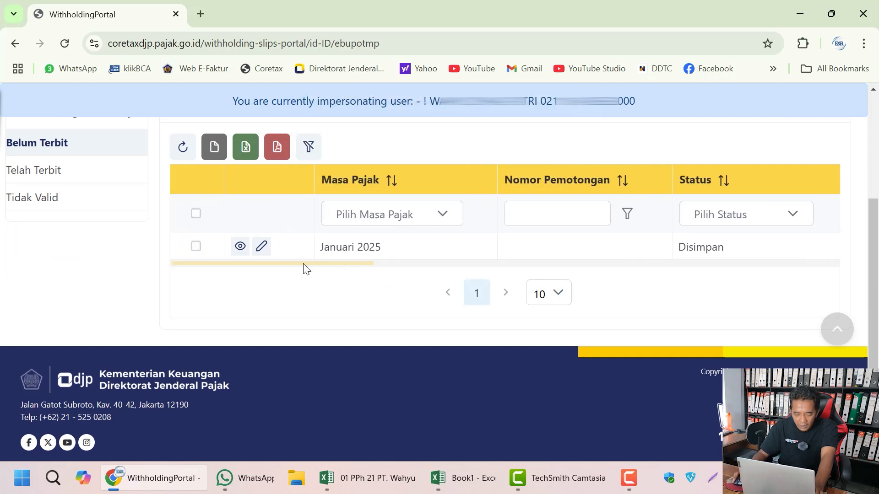
pyautogui.click(241, 247)
pyautogui.scroll(-10, 348, 267)
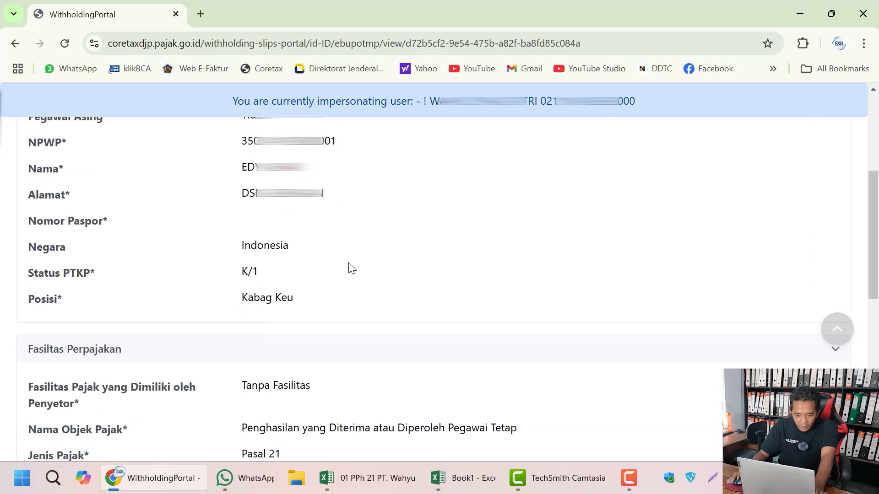
pyautogui.scroll(10, 353, 267)
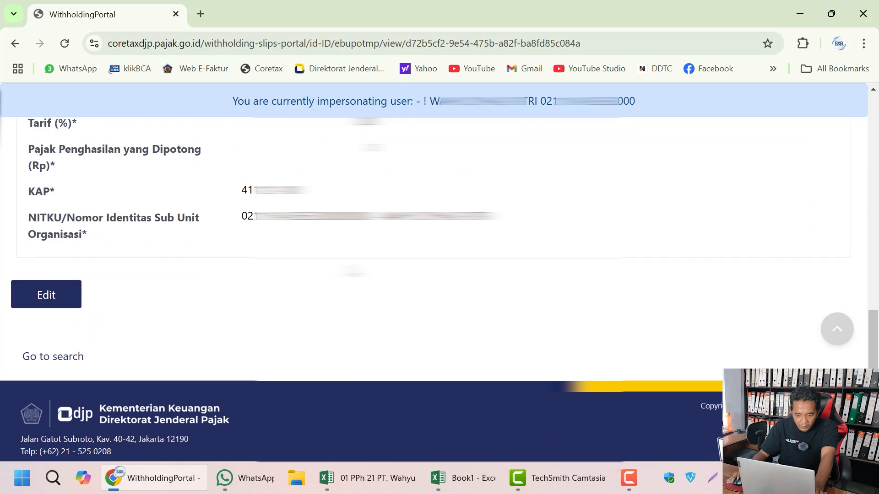
pyautogui.scroll(-8, 330, 277)
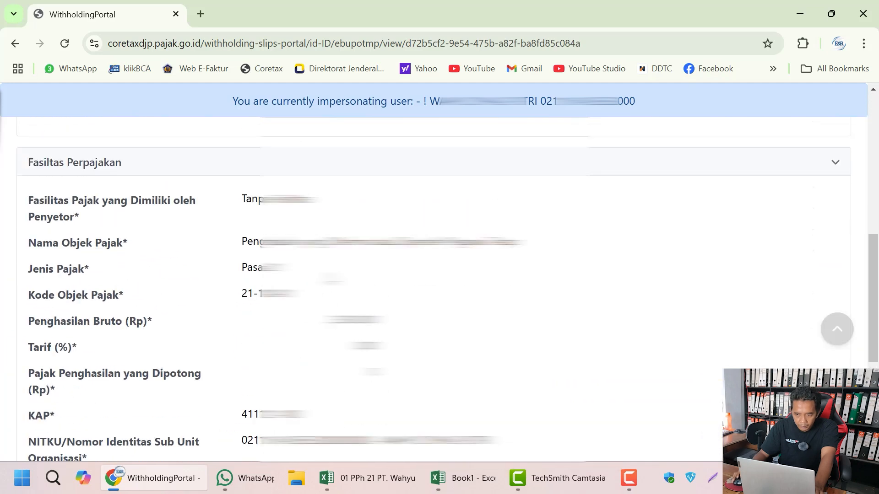
pyautogui.scroll(8, 330, 277)
pyautogui.scroll(-10, 215, 314)
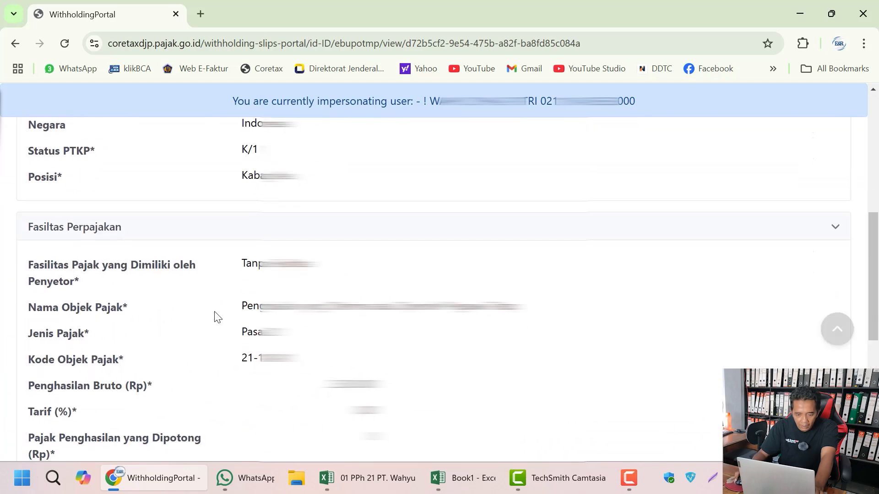
# Step: Reopen the slip for editing and resubmit it unchanged
pyautogui.click(63, 452)
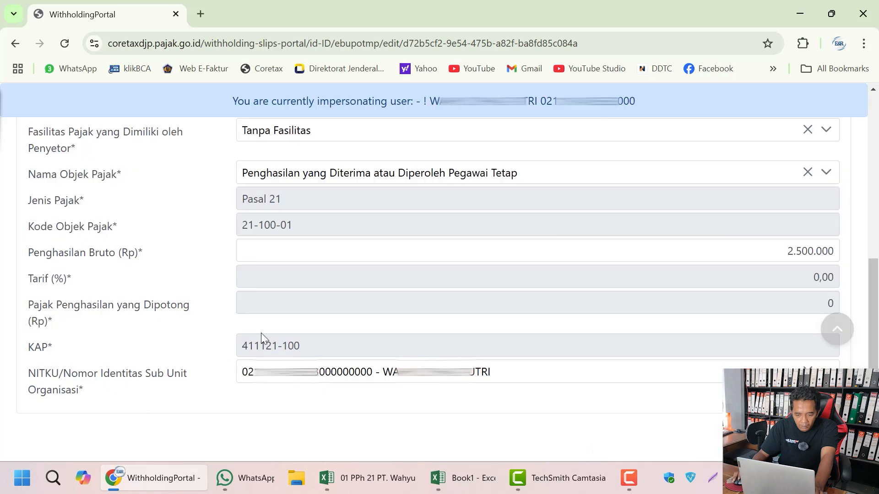
pyautogui.scroll(-4, 270, 339)
pyautogui.click(51, 322)
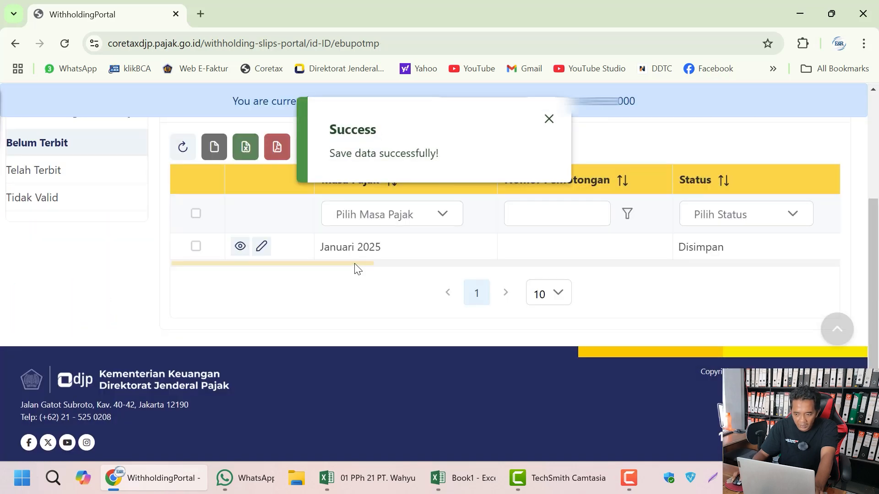
# Step: Select the Januari 2025 slip and issue it with Terbitkan, confirming the prompt
pyautogui.moveTo(356, 263); pyautogui.dragTo(303, 265)
pyautogui.scroll(1, 317, 291)
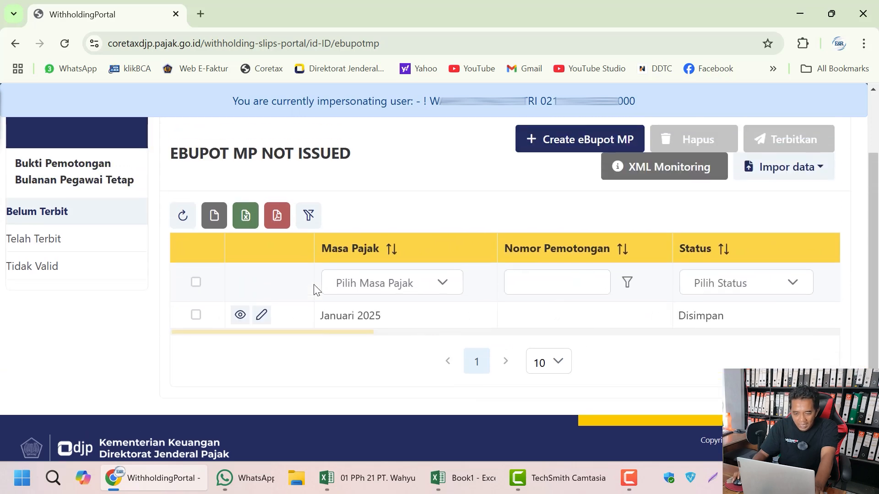
pyautogui.scroll(1, 316, 290)
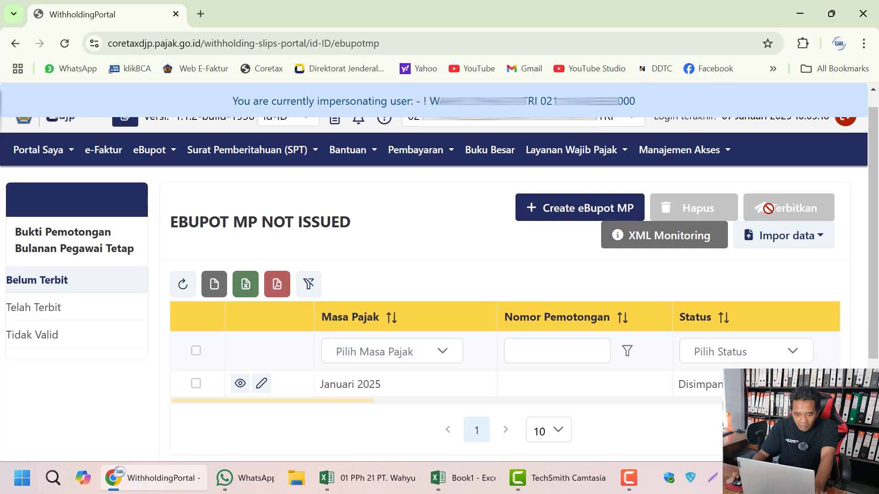
pyautogui.click(200, 353)
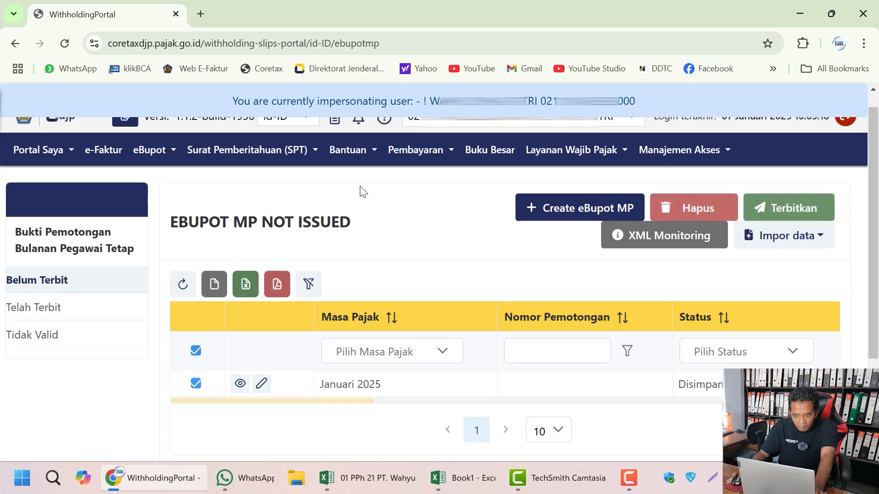
pyautogui.click(792, 212)
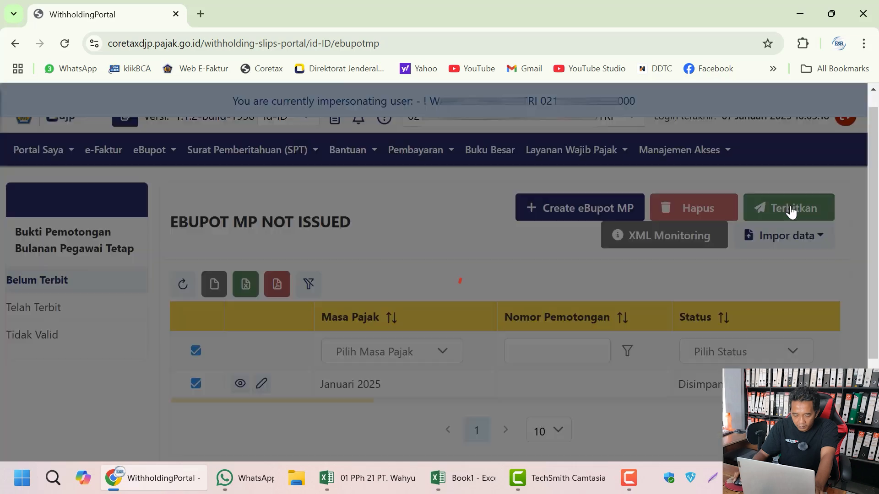
pyautogui.click(398, 286)
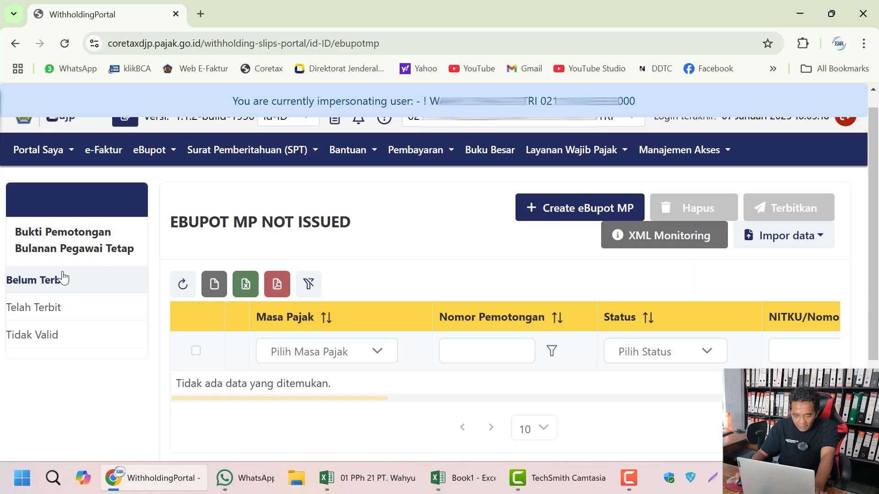
# Step: Review the Telah Terbit list, where the Januari 2025 slip has its number and Normal status
pyautogui.click(43, 313)
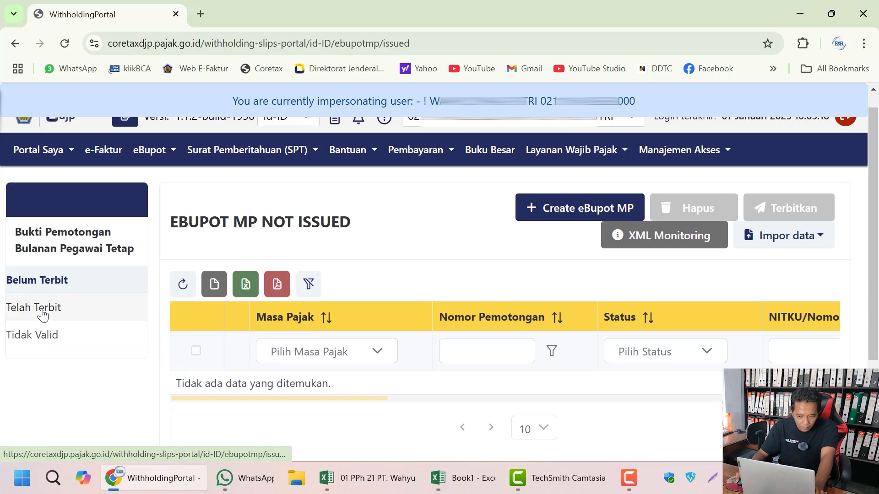
pyautogui.scroll(-4, 356, 347)
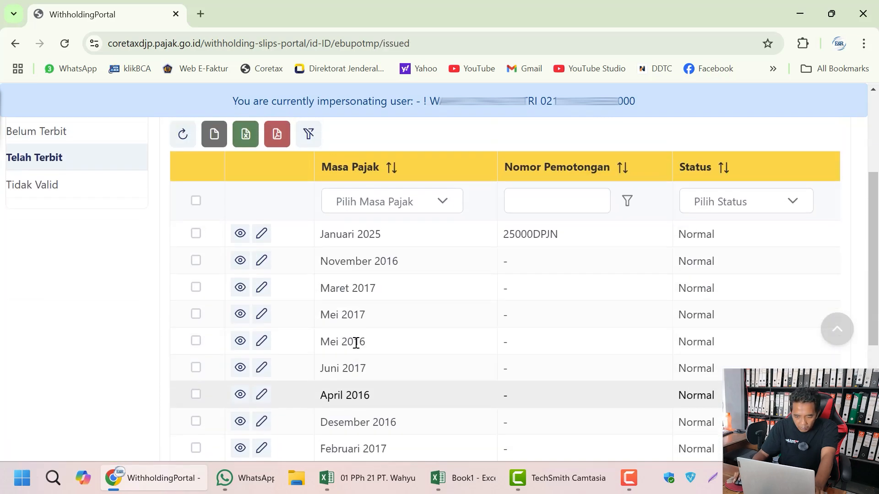
pyautogui.scroll(-3, 351, 357)
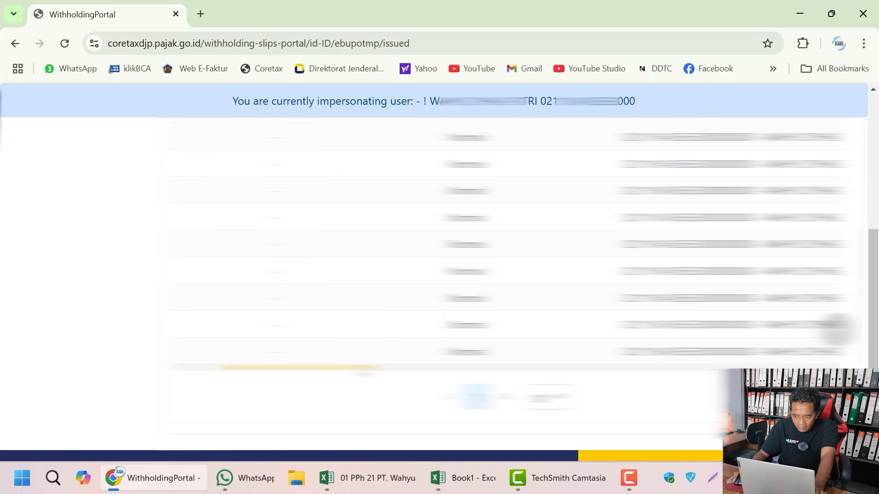
pyautogui.moveTo(363, 369); pyautogui.dragTo(277, 369)
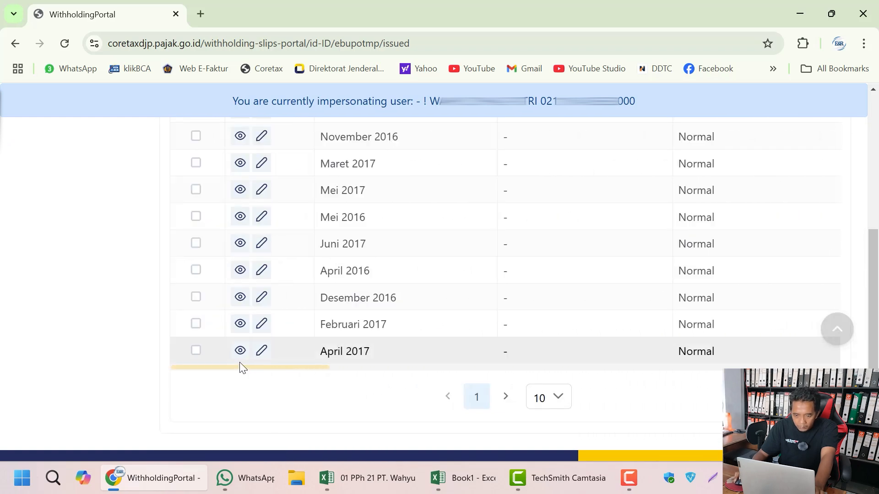
pyautogui.scroll(3, 239, 365)
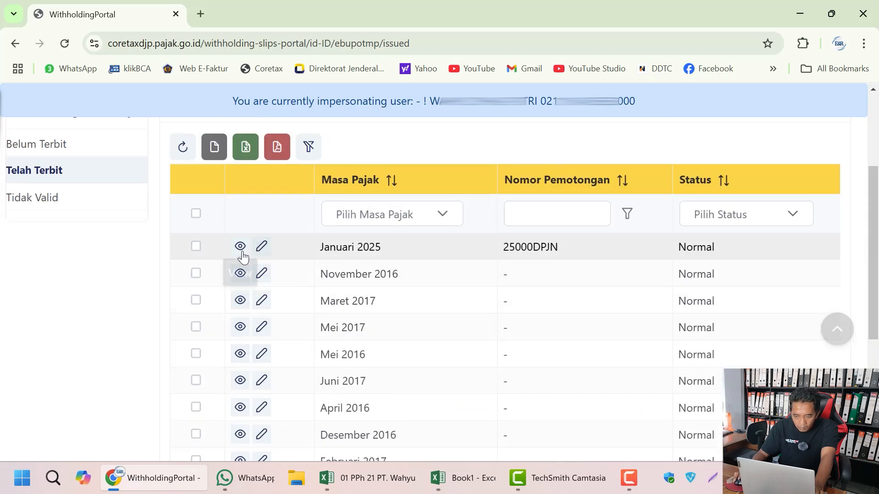
pyautogui.scroll(-3, 377, 398)
pyautogui.scroll(3, 357, 402)
pyautogui.scroll(-2, 337, 404)
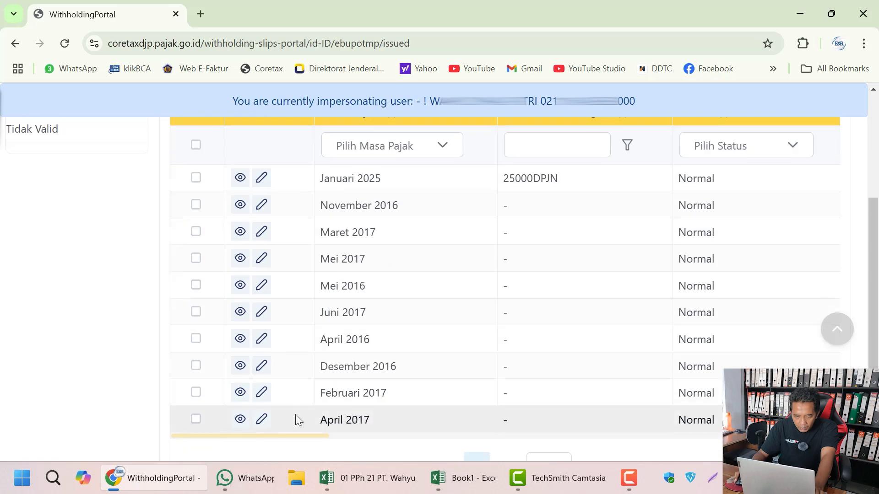
pyautogui.moveTo(295, 438); pyautogui.dragTo(234, 415)
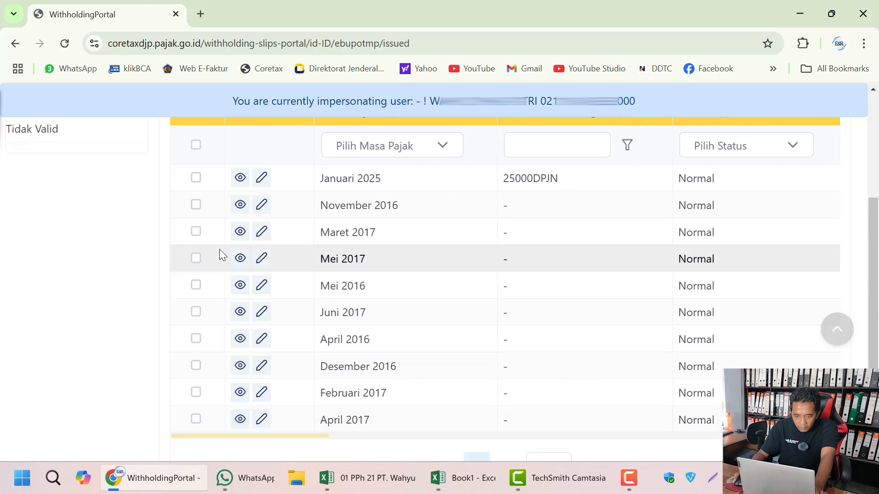
pyautogui.scroll(3, 359, 265)
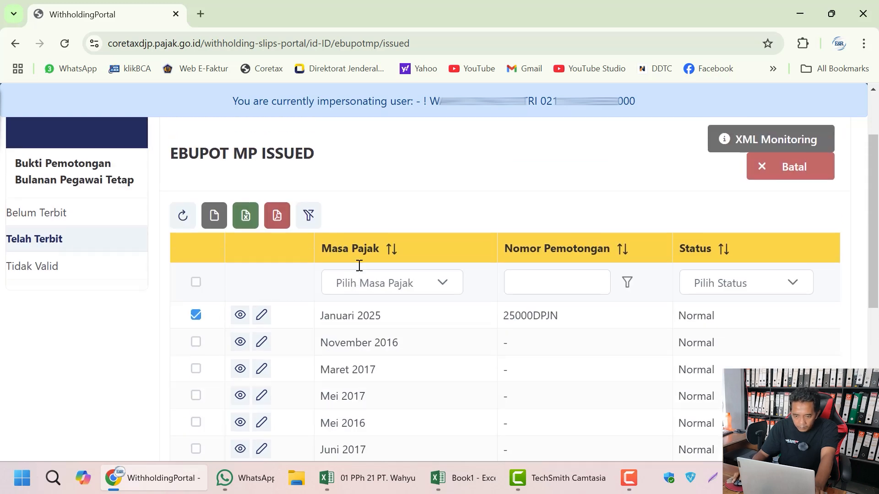
# Step: Export the issued-slips table as table.pdf, view it in Foxit, then return to Coretax
pyautogui.click(278, 216)
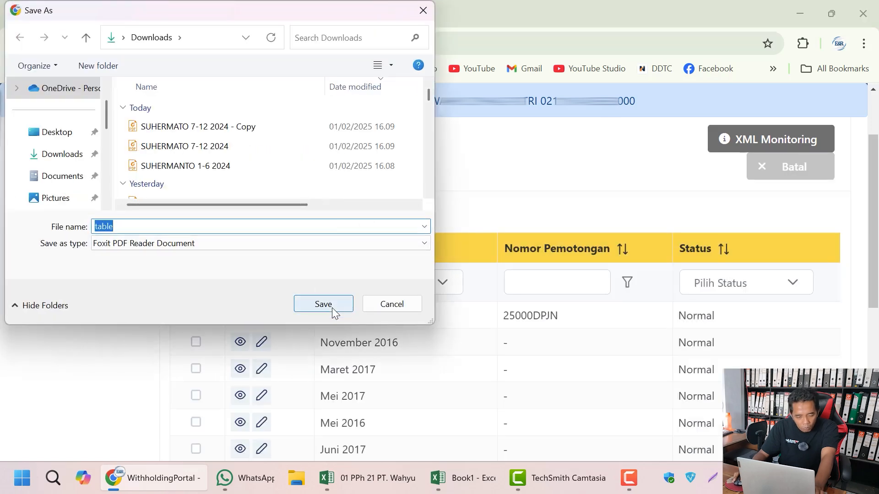
pyautogui.click(324, 305)
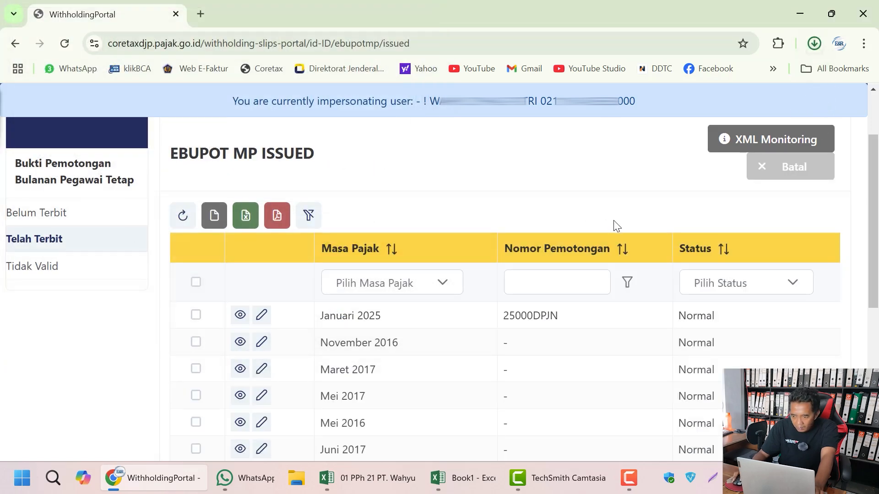
pyautogui.click(779, 76)
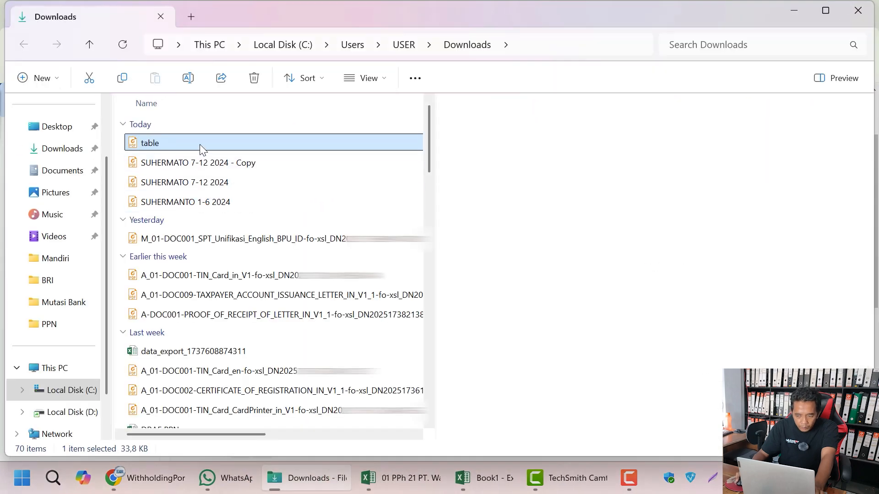
pyautogui.doubleClick(201, 148)
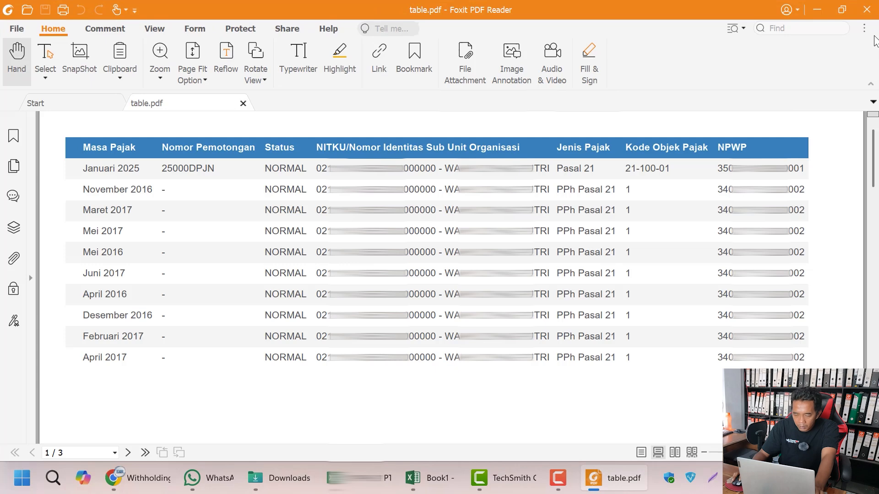
pyautogui.click(867, 10)
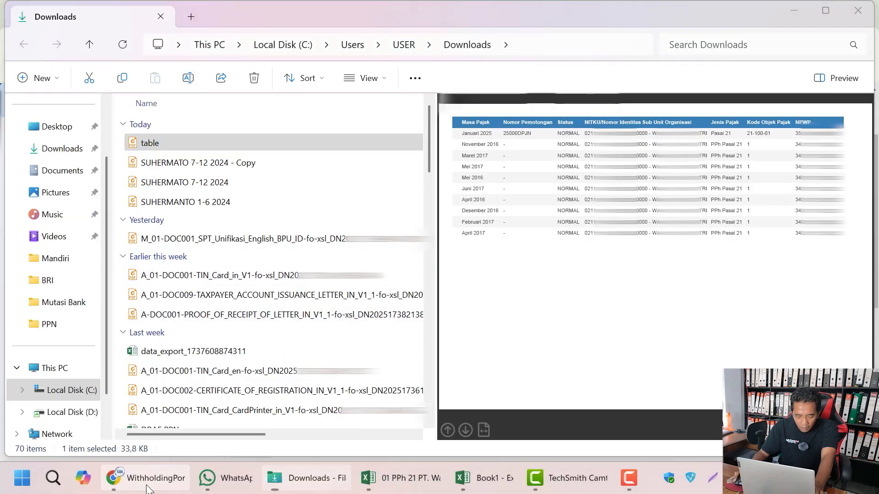
pyautogui.click(132, 476)
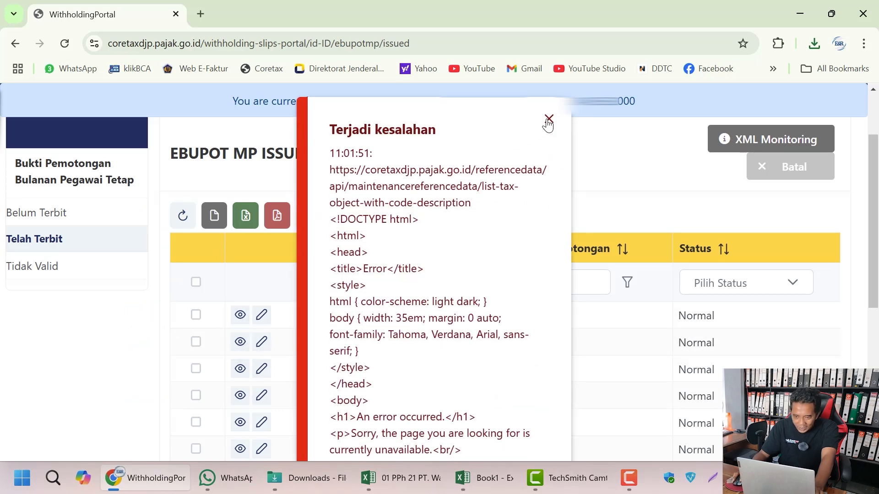
# Step: Dismiss the error and go to eBupot's BP 21 - Bukti Pemotongan Selain Pegawai Tetap page
pyautogui.click(548, 120)
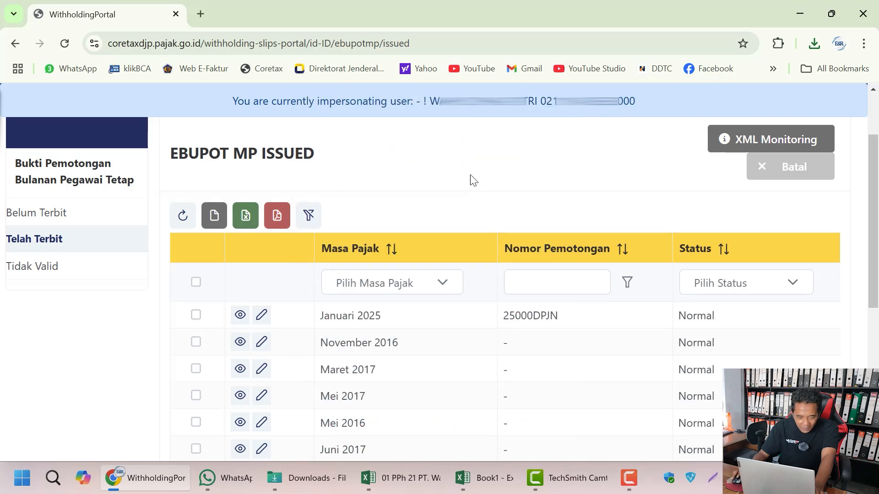
pyautogui.scroll(2, 203, 254)
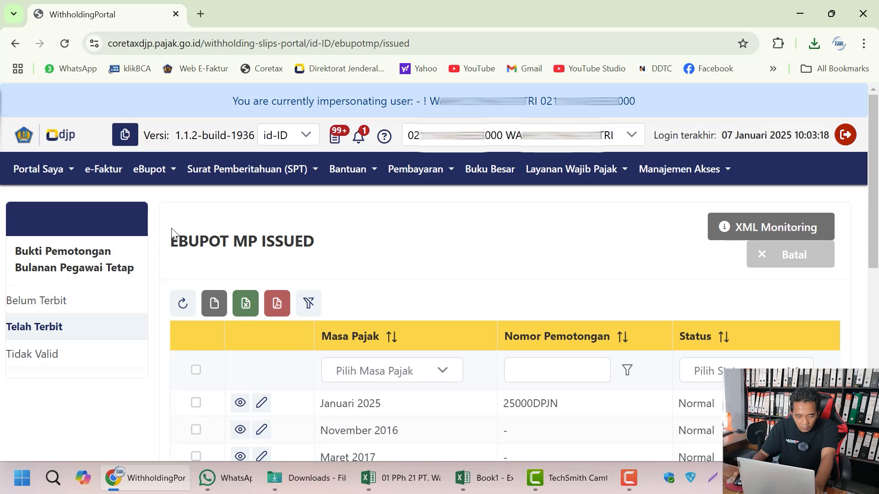
pyautogui.click(222, 173)
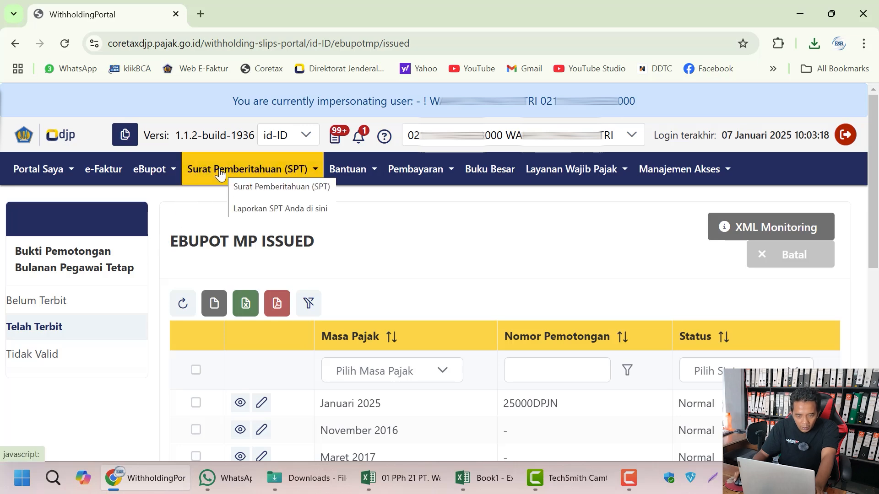
pyautogui.click(158, 176)
pyautogui.click(154, 177)
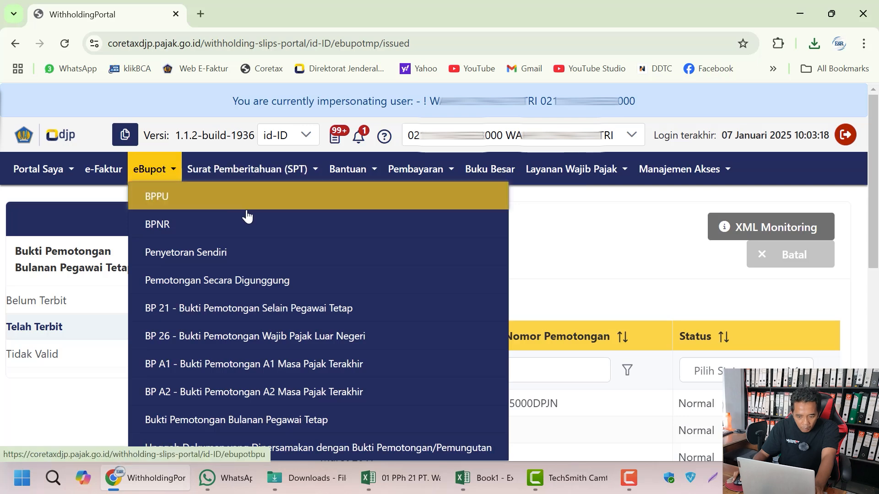
pyautogui.click(337, 314)
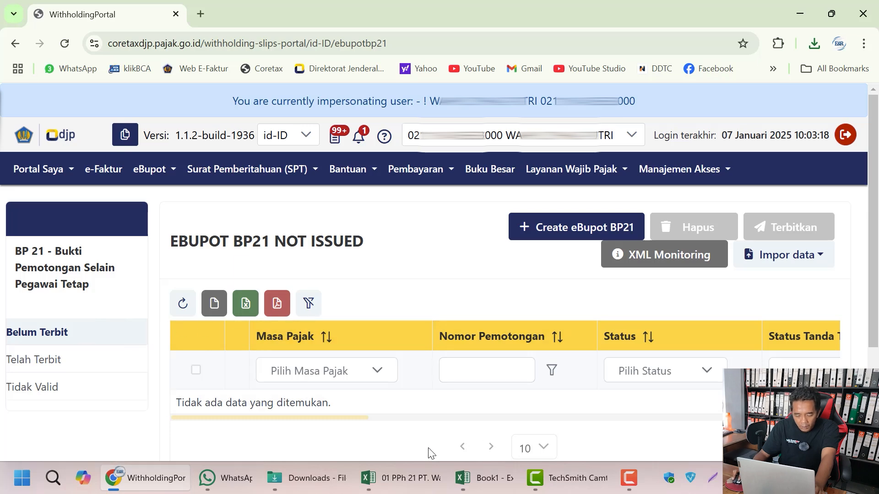
# Step: Copy the doctor's NIK from cell D6 of the PPh 21 workbook, then return to Coretax
pyautogui.click(425, 479)
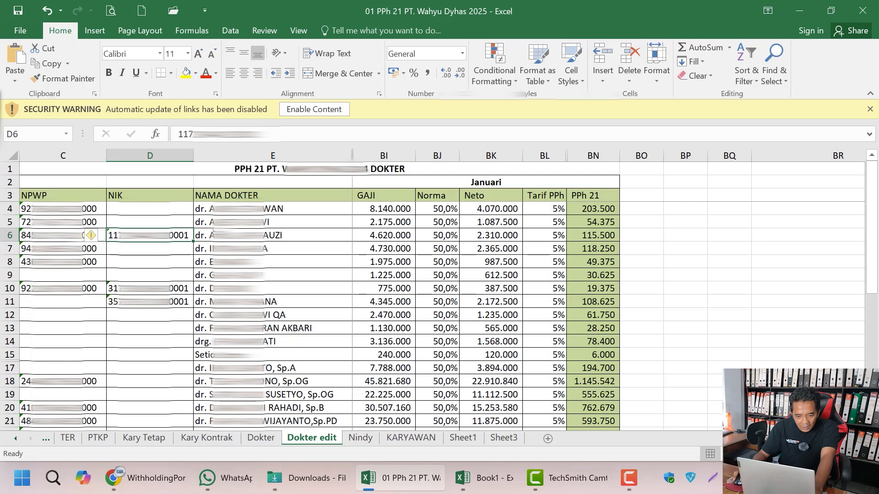
pyautogui.click(278, 236)
pyautogui.press('Left')
pyautogui.moveTo(301, 135); pyautogui.dragTo(176, 135)
pyautogui.rightClick(209, 136)
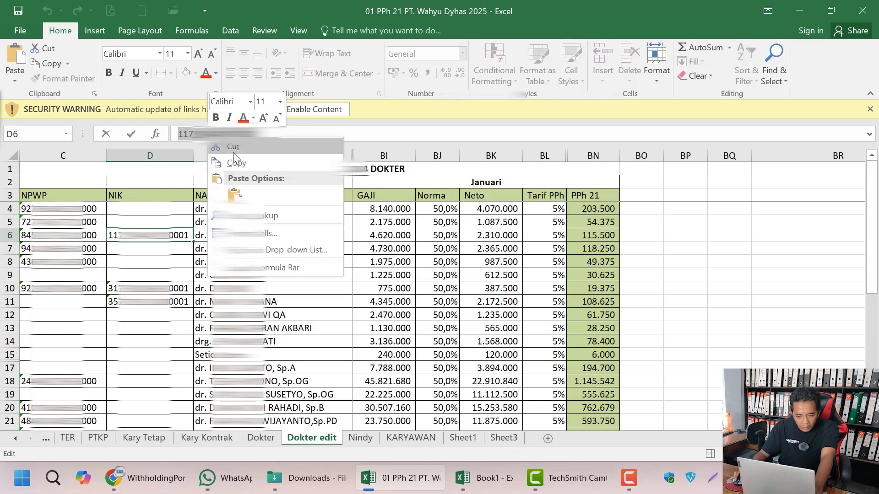
pyautogui.click(235, 162)
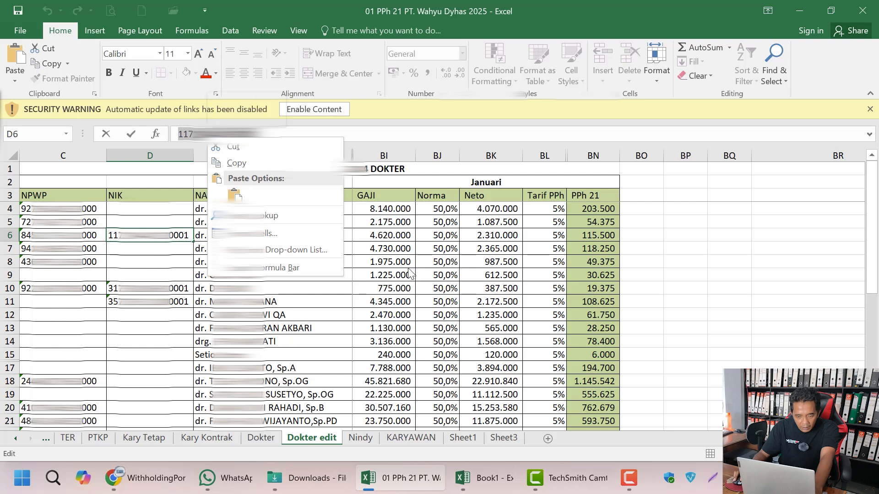
pyautogui.click(281, 237)
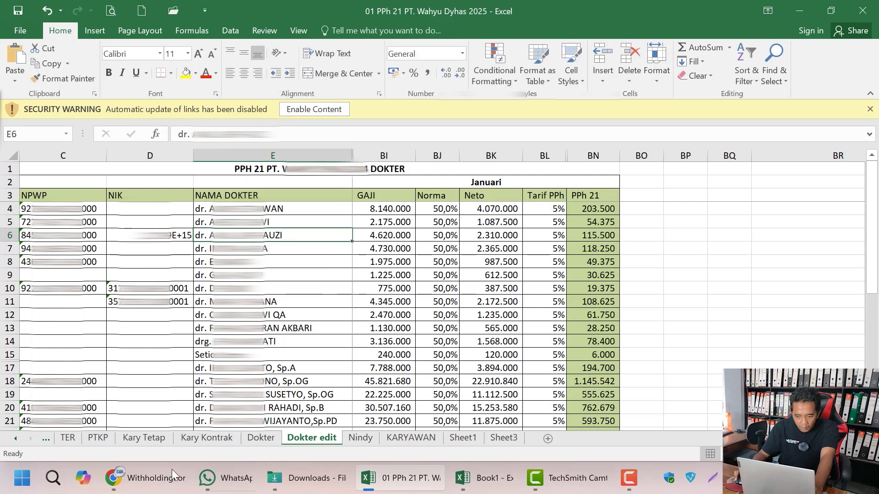
pyautogui.click(151, 477)
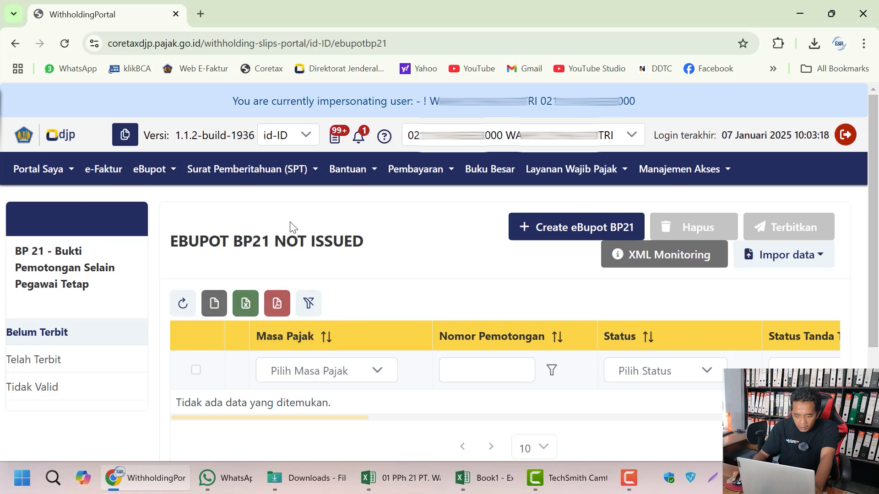
# Step: Start a new eBupot BP21 slip with Masa Pajak Januari 2025
pyautogui.click(544, 228)
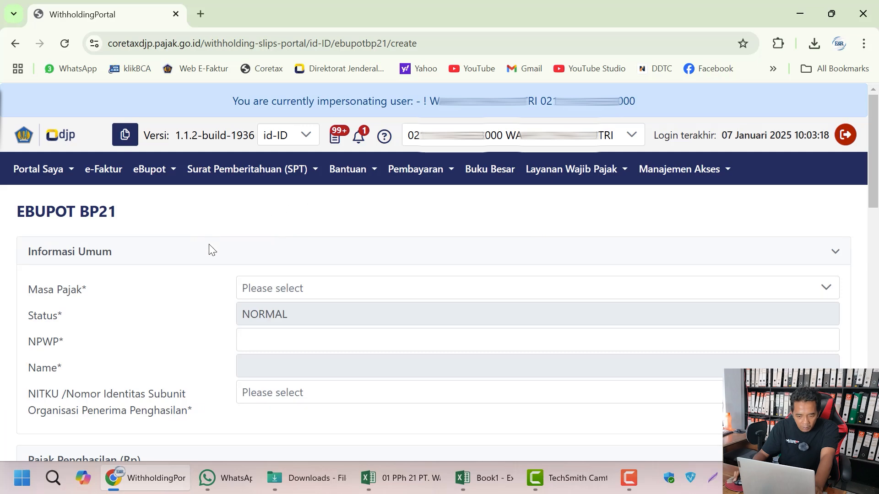
pyautogui.click(277, 296)
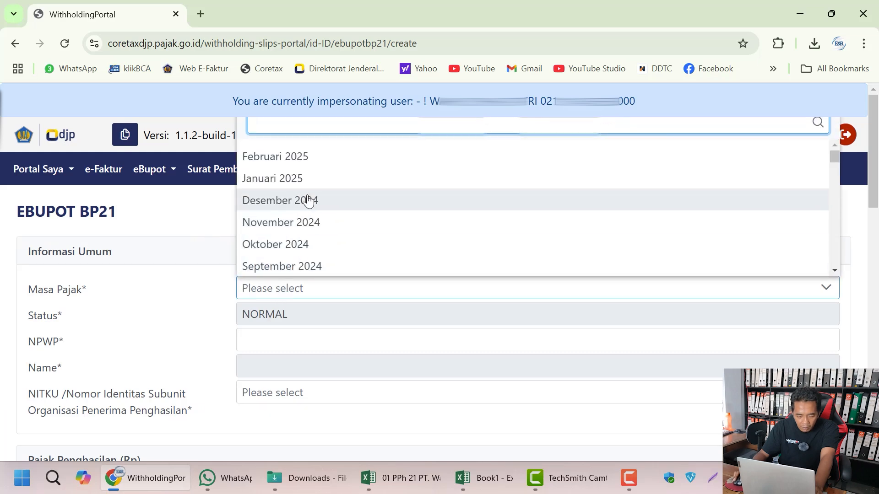
pyautogui.click(308, 179)
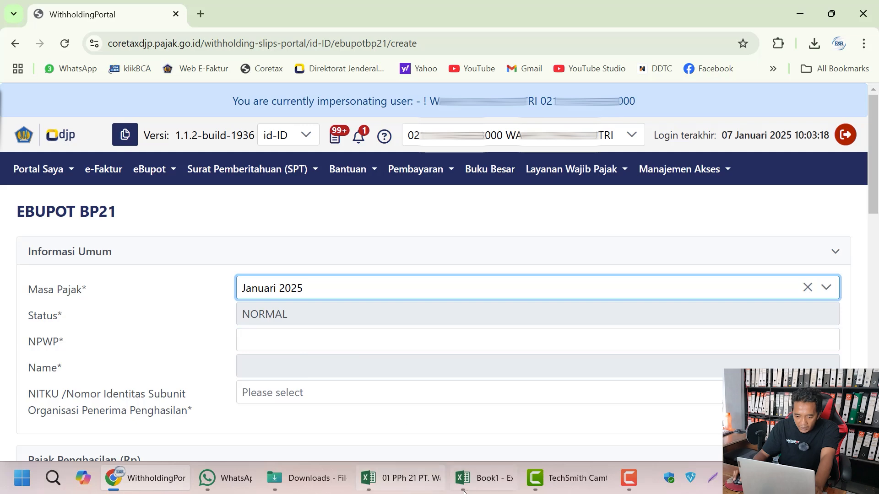
# Step: Recopy the NIK from D6, paste it into NPWP, and accept the substitute TIN
pyautogui.click(401, 478)
pyautogui.click(151, 237)
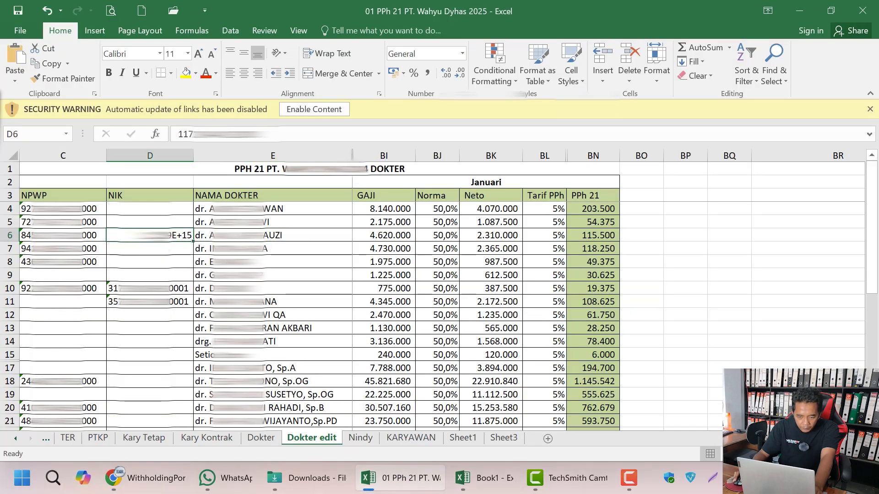
pyautogui.moveTo(268, 136); pyautogui.dragTo(182, 139)
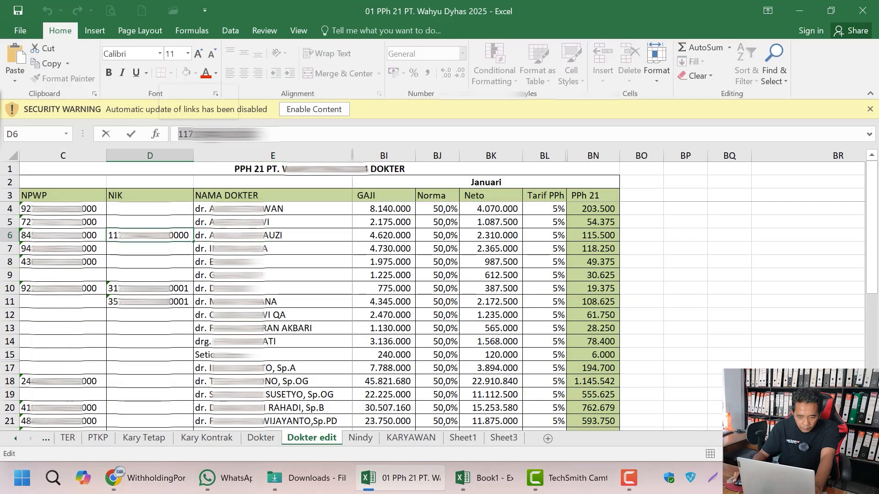
pyautogui.rightClick(204, 137)
pyautogui.click(220, 162)
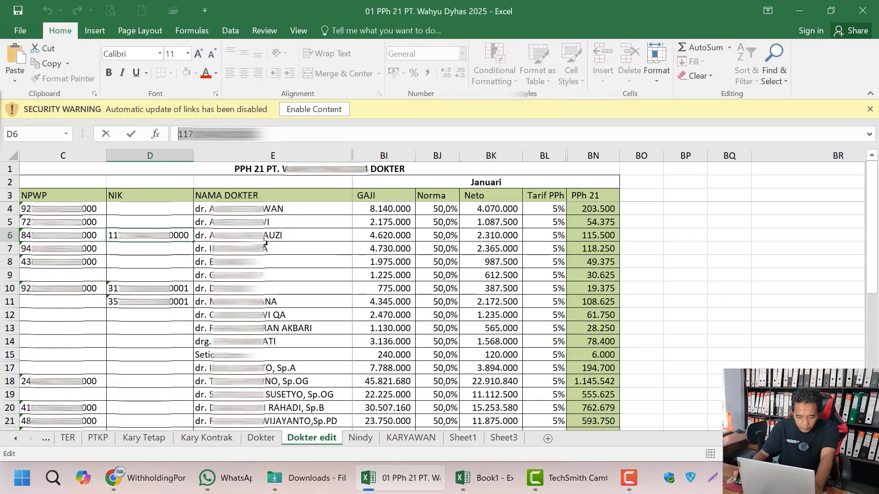
pyautogui.click(162, 475)
pyautogui.click(272, 341)
pyautogui.rightClick(273, 341)
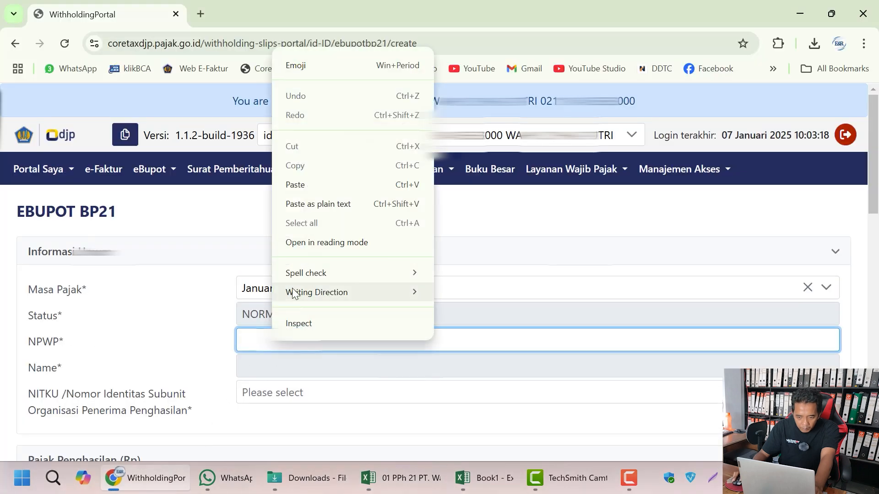
pyautogui.click(290, 183)
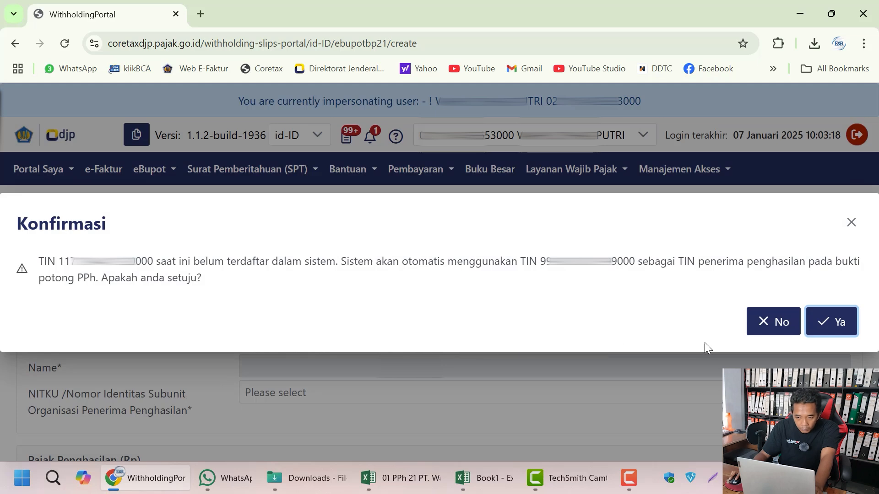
pyautogui.click(825, 331)
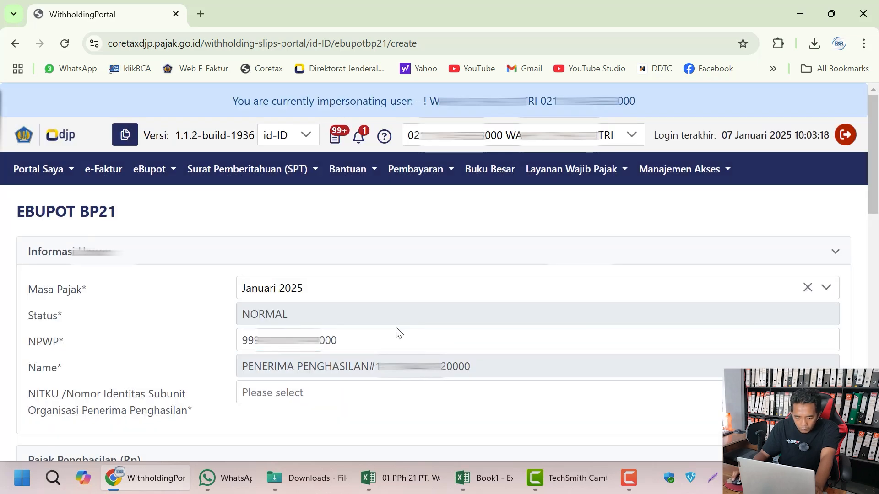
# Step: In Excel, undo the scientific-notation change to D6 and reselect the full NIK
pyautogui.click(348, 342)
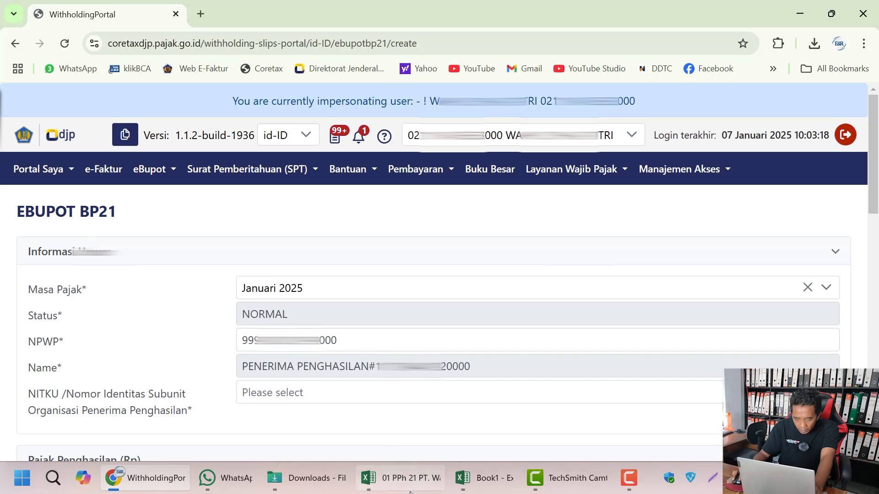
pyautogui.click(455, 484)
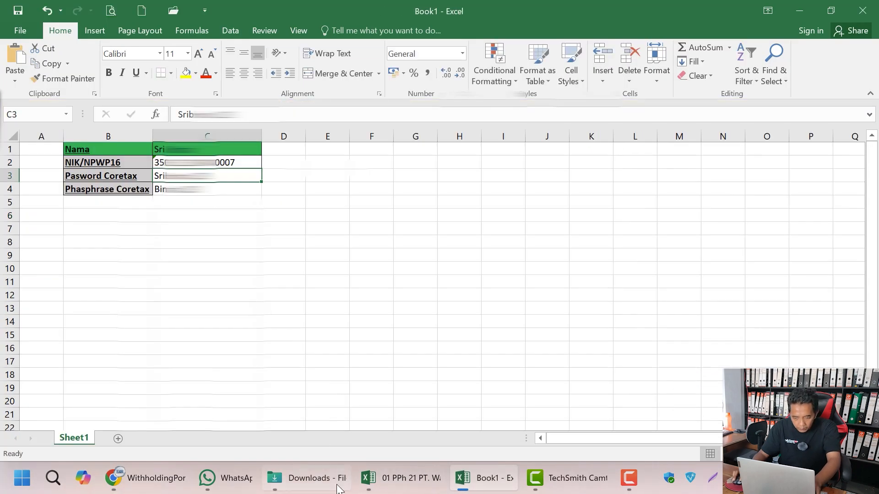
pyautogui.click(368, 482)
pyautogui.click(296, 307)
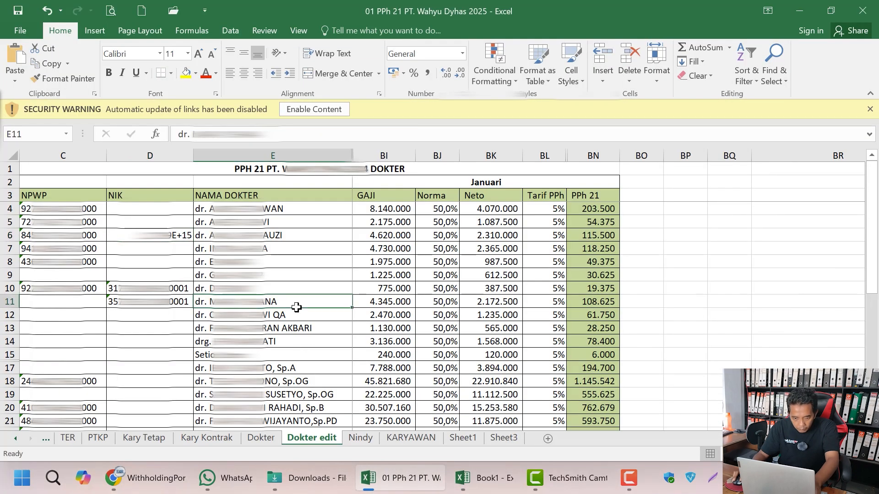
pyautogui.hotkey('ctrl', 'z')
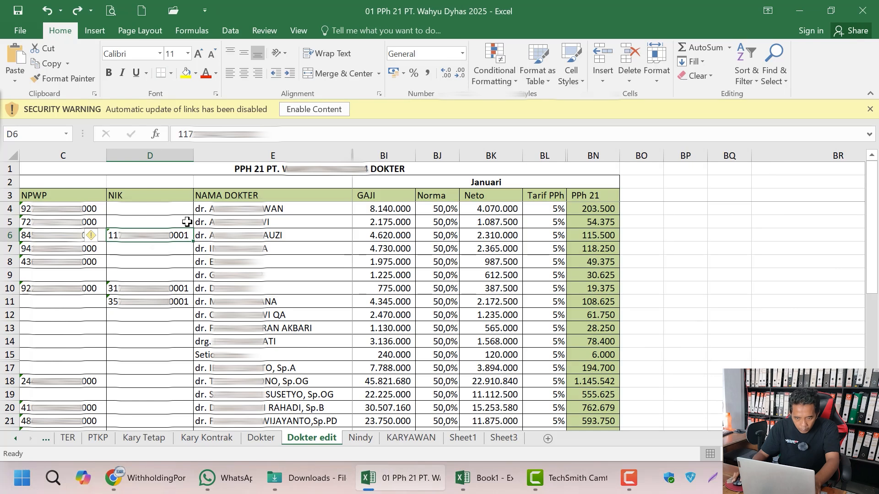
pyautogui.moveTo(284, 134); pyautogui.dragTo(118, 134)
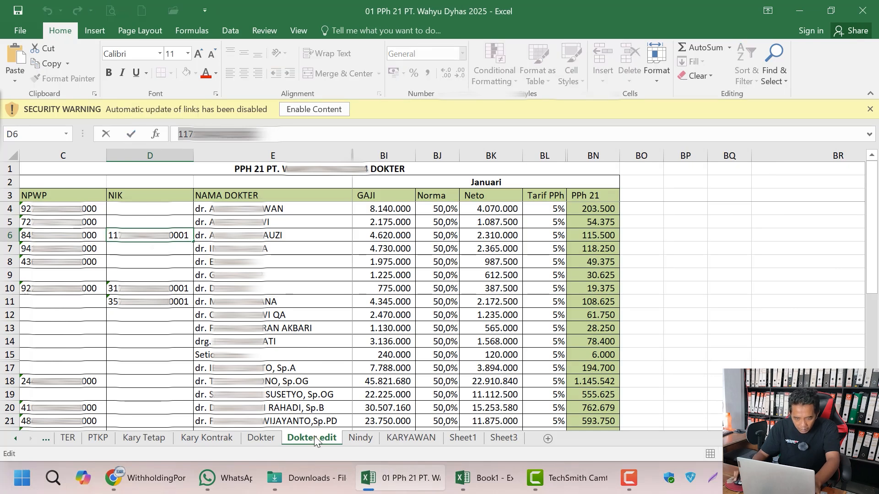
pyautogui.click(178, 477)
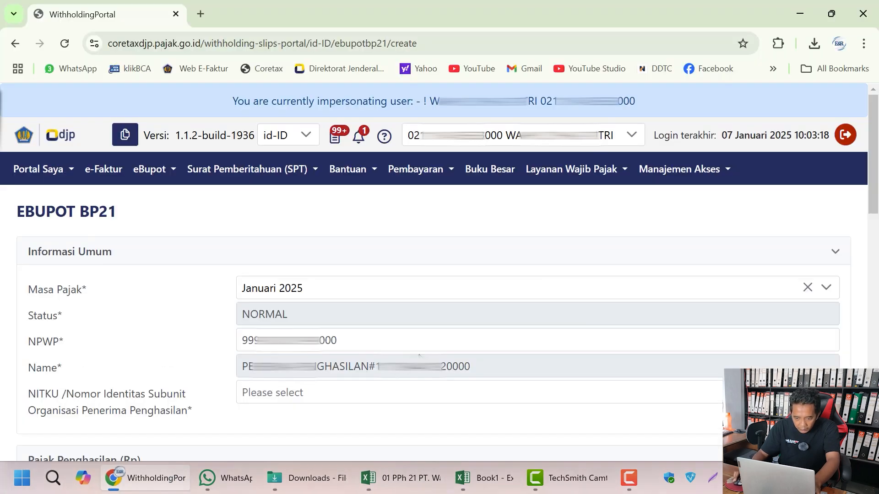
# Step: Paste the doctor's NIK over the substitute number in the NPWP field
pyautogui.moveTo(337, 341); pyautogui.dragTo(183, 343)
pyautogui.hotkey('ctrl', 'v')
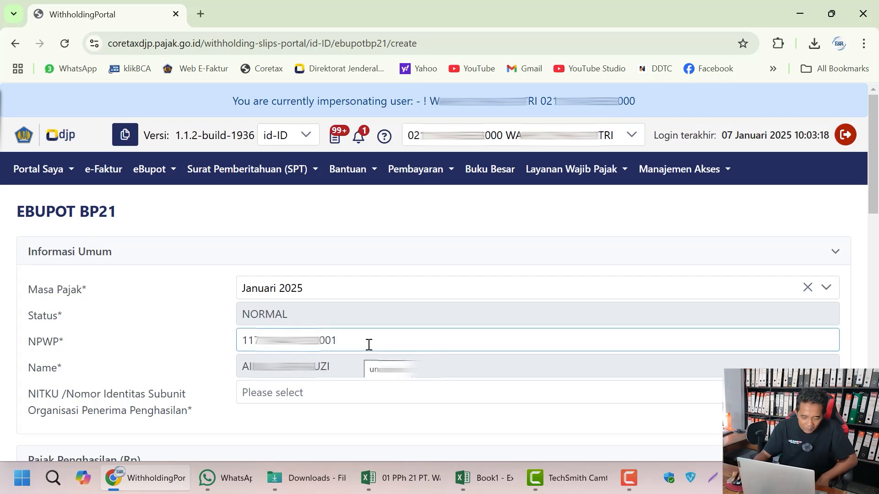
pyautogui.click(314, 401)
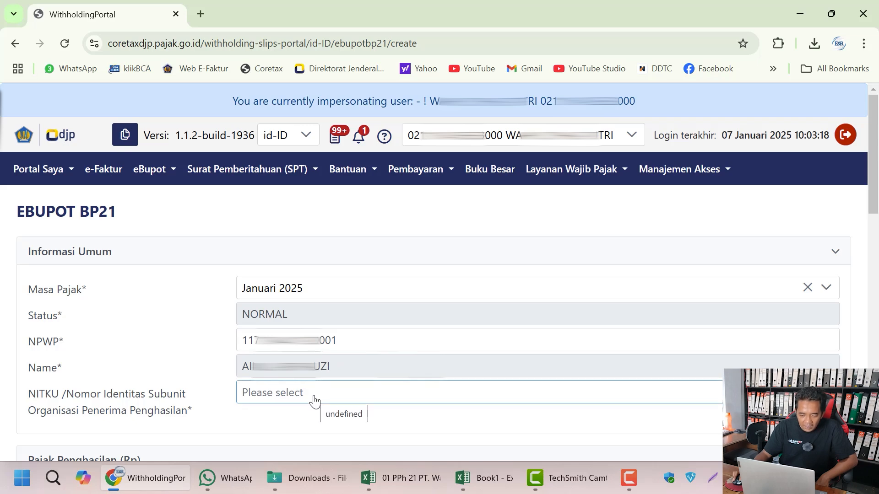
pyautogui.hotkey('shift', 'Tab')
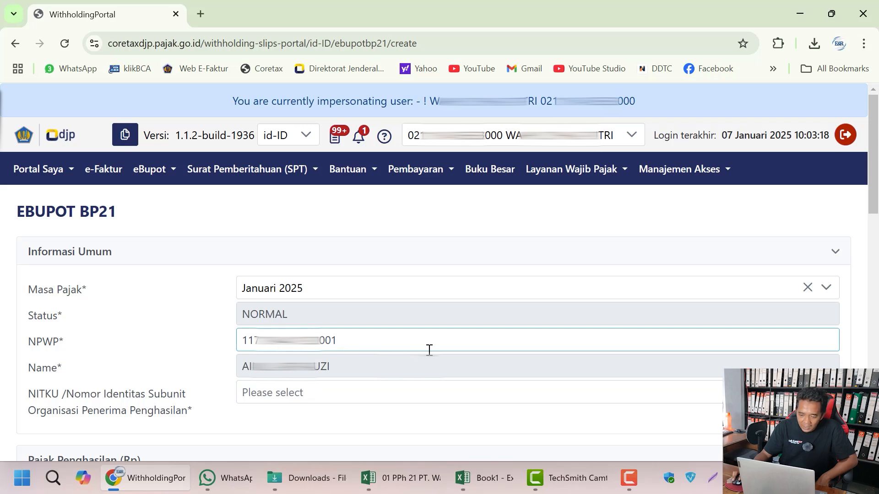
# Step: Choose the doctor's NITKU, bringing up PTKP TK/0 with Tanpa Fasilitas
pyautogui.click(334, 406)
pyautogui.click(334, 405)
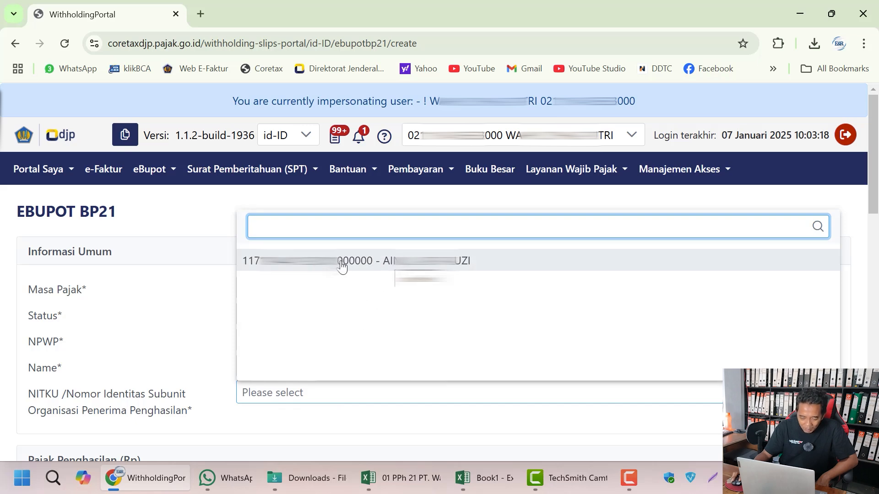
pyautogui.click(384, 272)
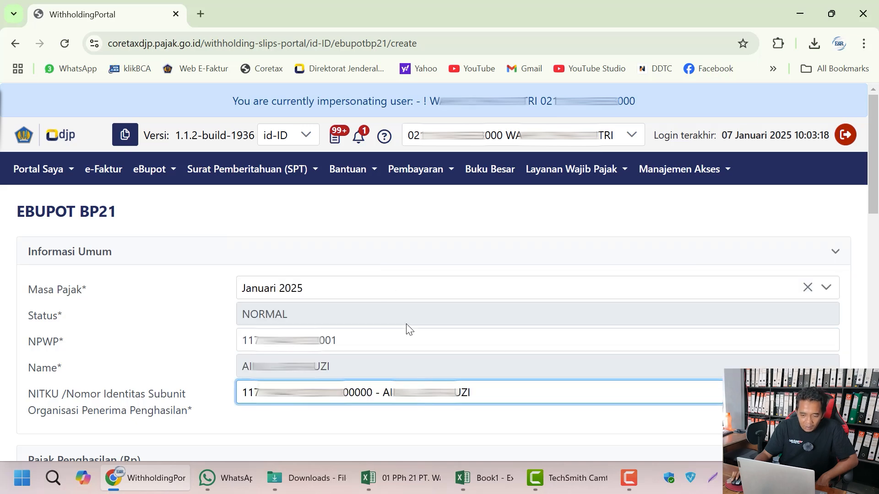
pyautogui.scroll(-5, 409, 328)
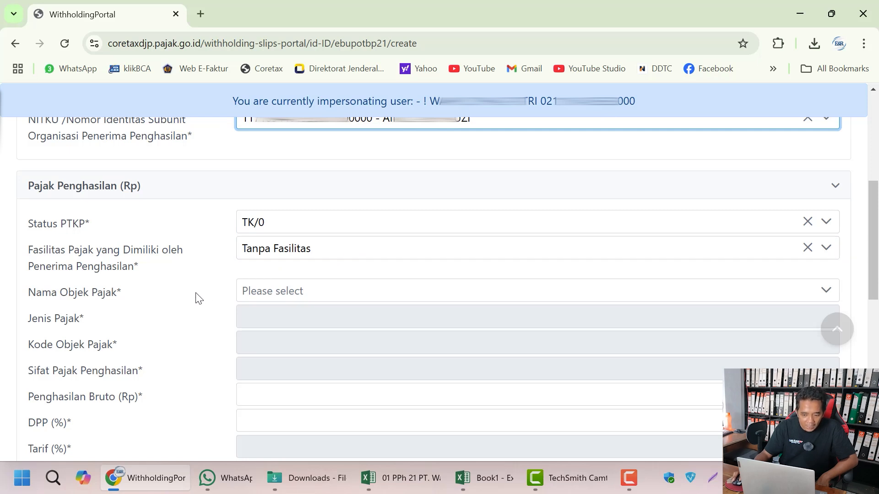
# Step: Search 'tenaga' and set the tax object to Imbalan kepada Tenaga Ahli (code 21-100-07)
pyautogui.click(274, 298)
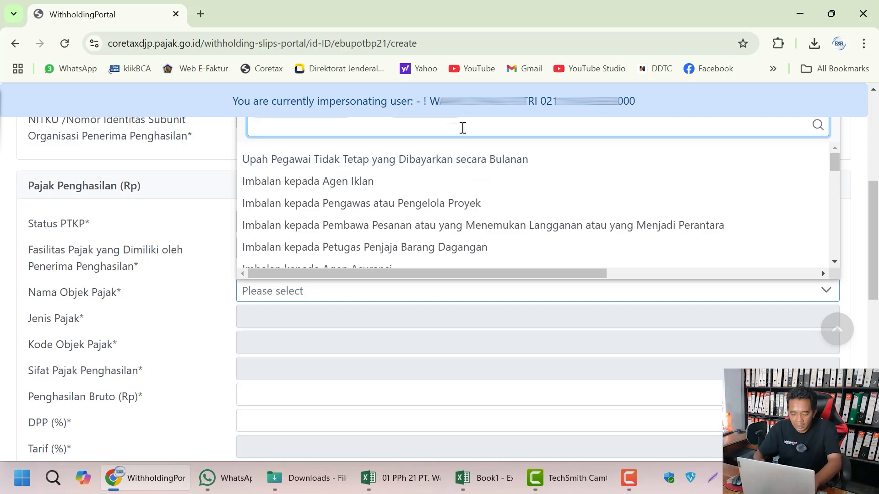
pyautogui.write('ten')
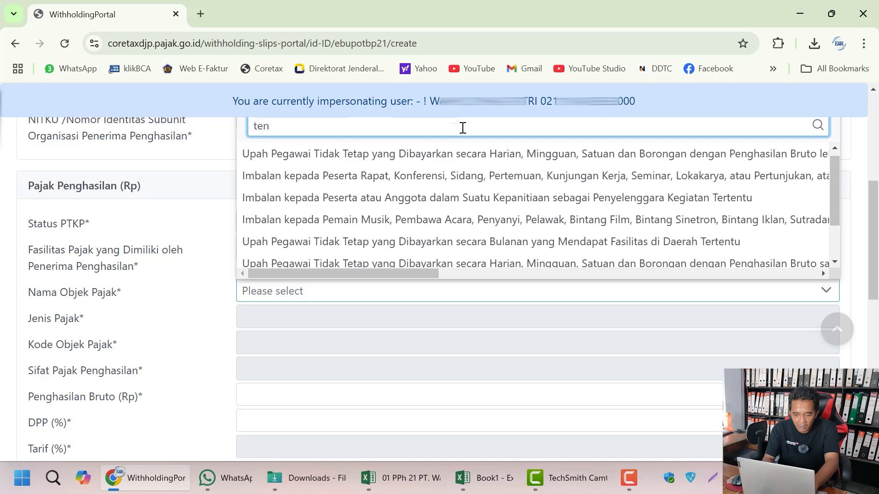
pyautogui.write('aga')
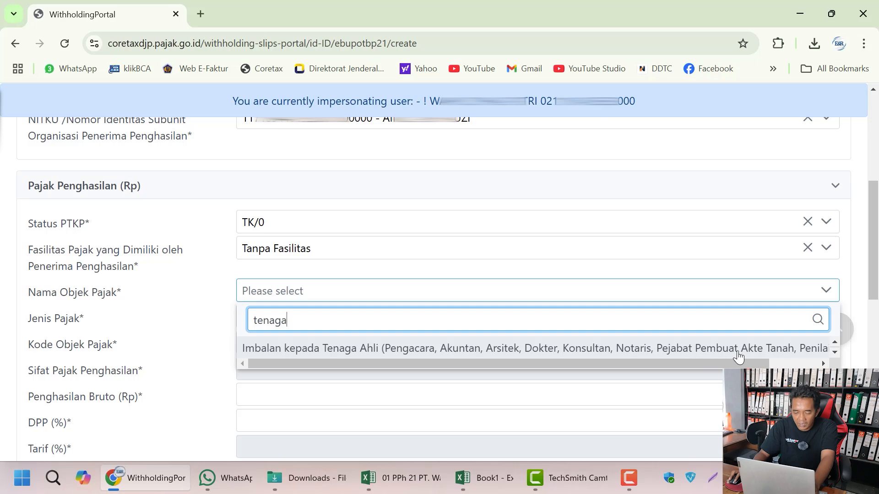
pyautogui.click(632, 349)
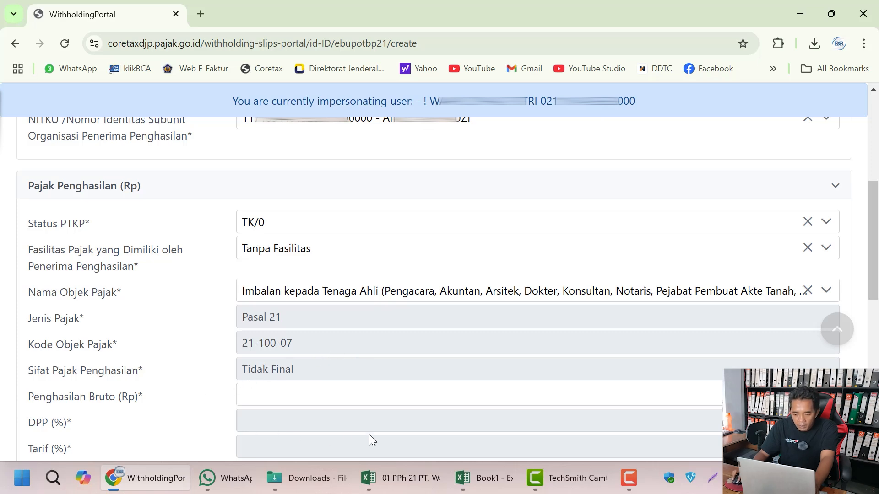
# Step: Enter gross income 4.620.000 from BI6, giving DPP 50%, rate 5% and tax 115.500
pyautogui.click(404, 476)
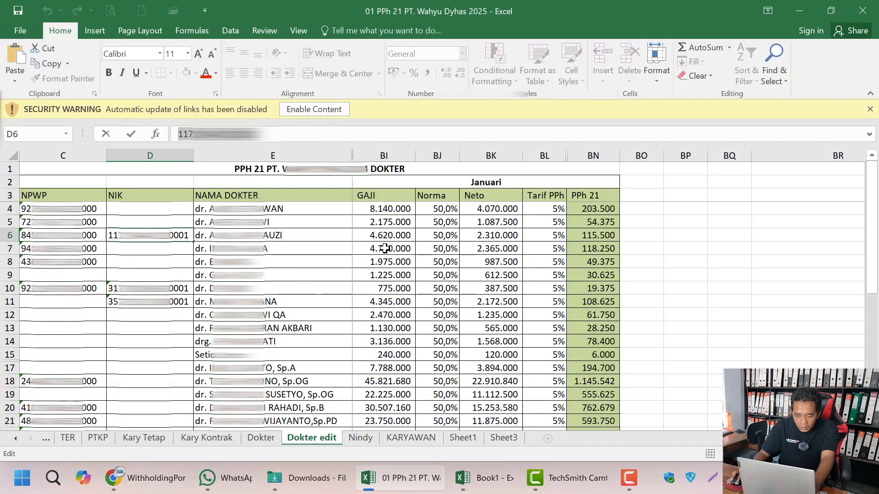
pyautogui.click(401, 234)
pyautogui.press('F2')
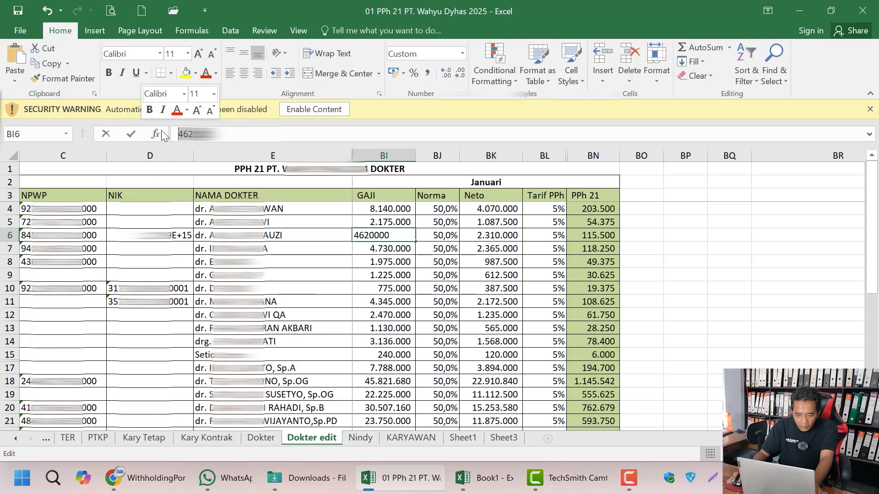
pyautogui.click(218, 152)
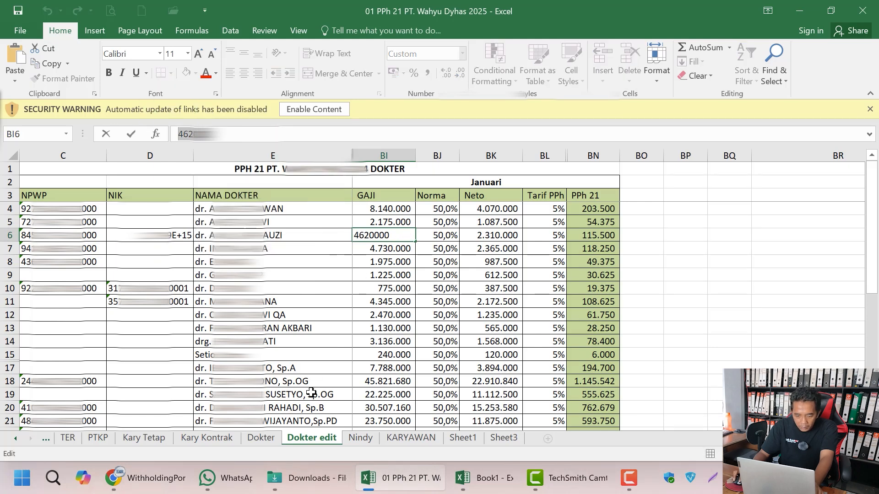
pyautogui.click(181, 488)
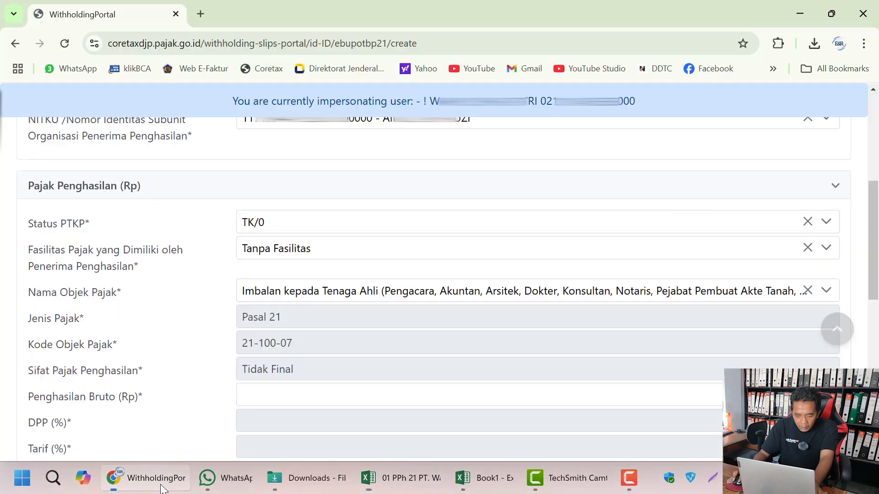
pyautogui.click(311, 396)
pyautogui.rightClick(633, 397)
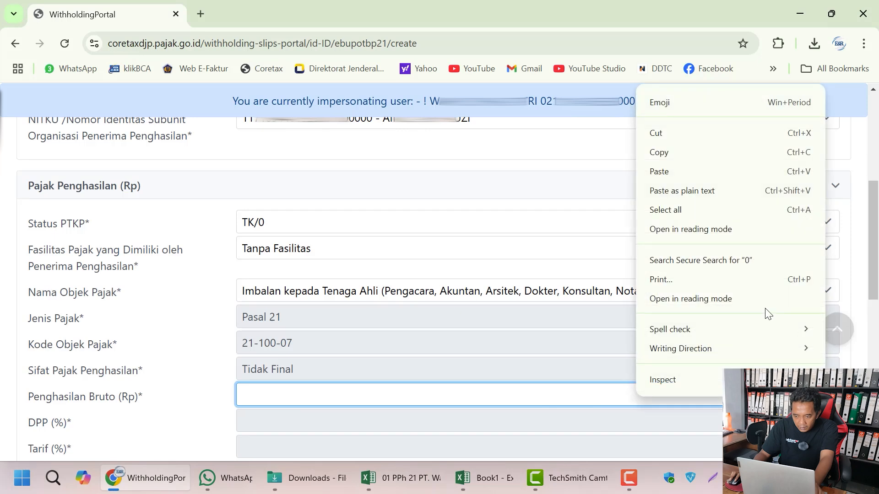
pyautogui.click(707, 172)
pyautogui.click(682, 358)
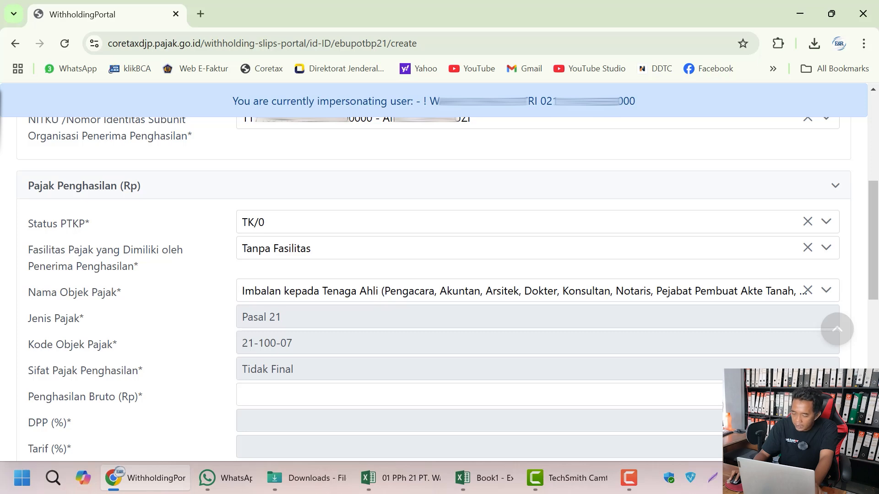
pyautogui.scroll(-3, 639, 336)
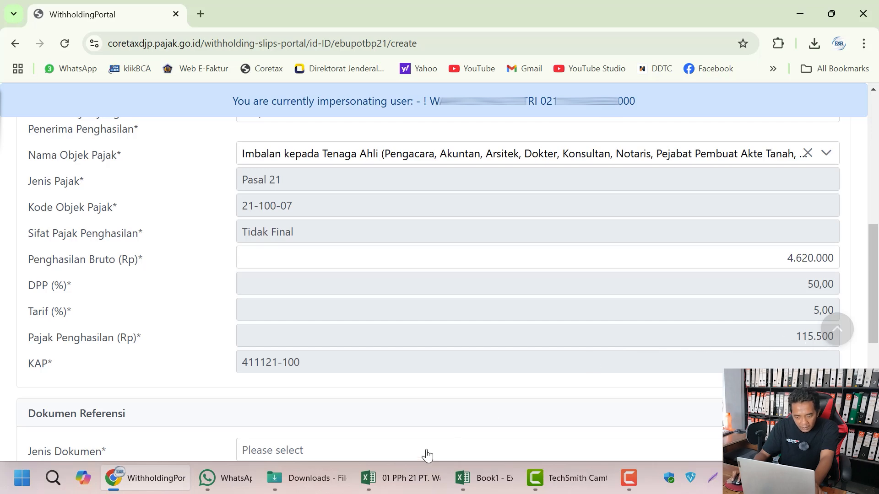
# Step: Fill the doctor's 115.500 tax cell BN6 yellow in Excel as entered
pyautogui.click(415, 478)
pyautogui.click(592, 238)
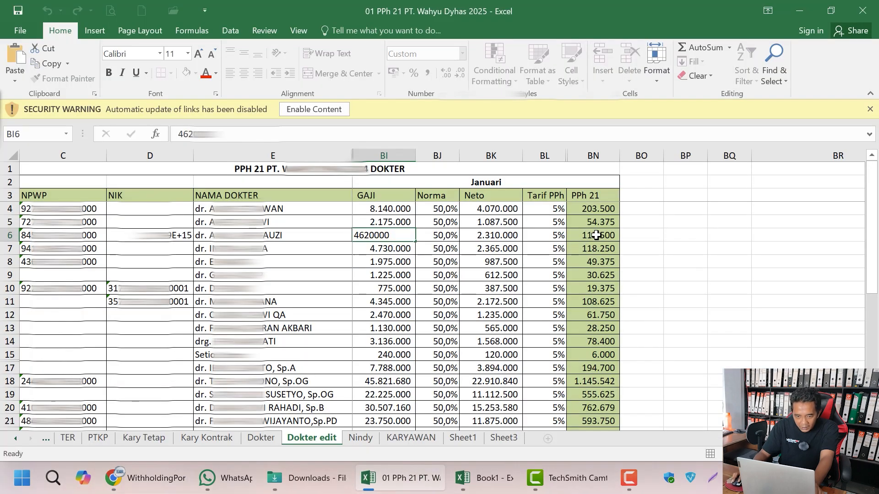
pyautogui.click(182, 75)
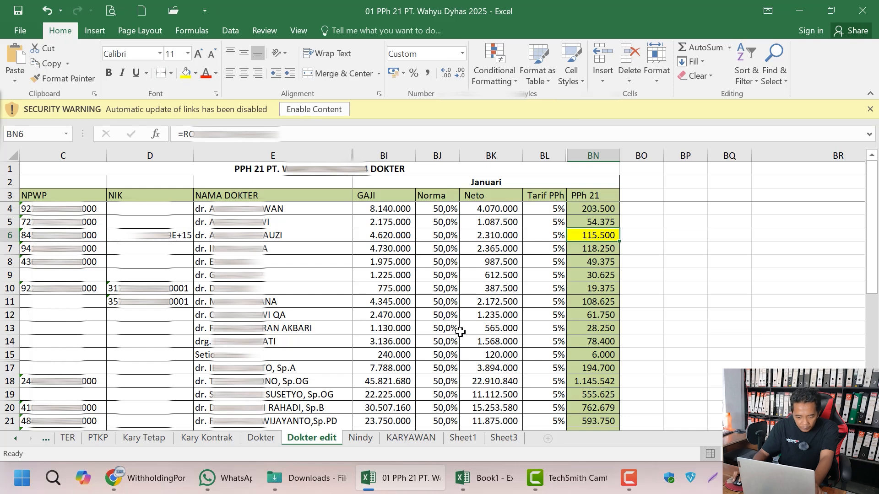
pyautogui.click(159, 490)
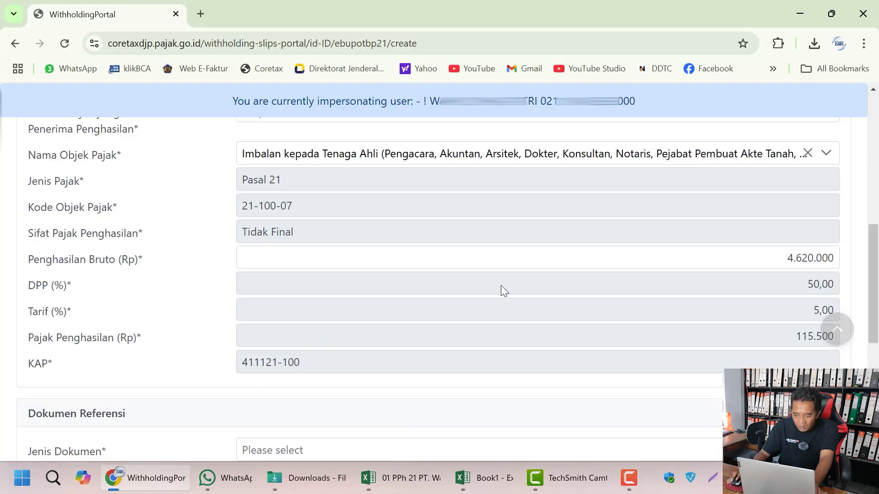
pyautogui.click(538, 263)
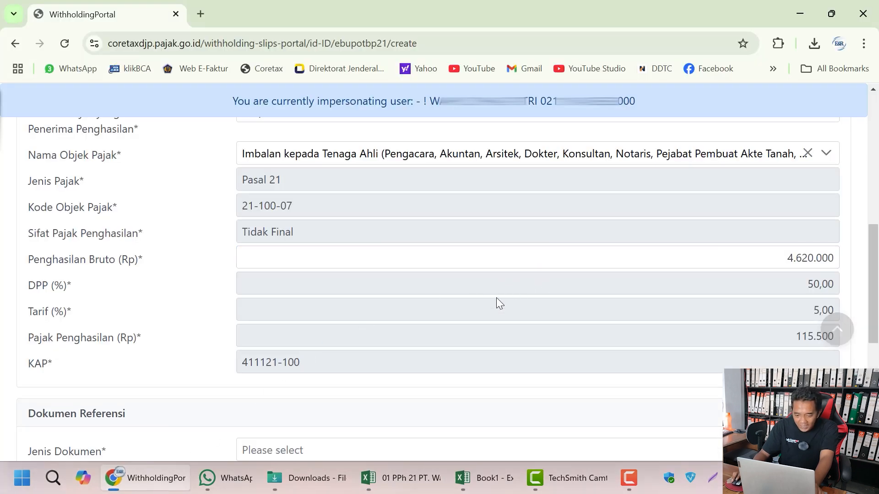
pyautogui.scroll(-1, 496, 298)
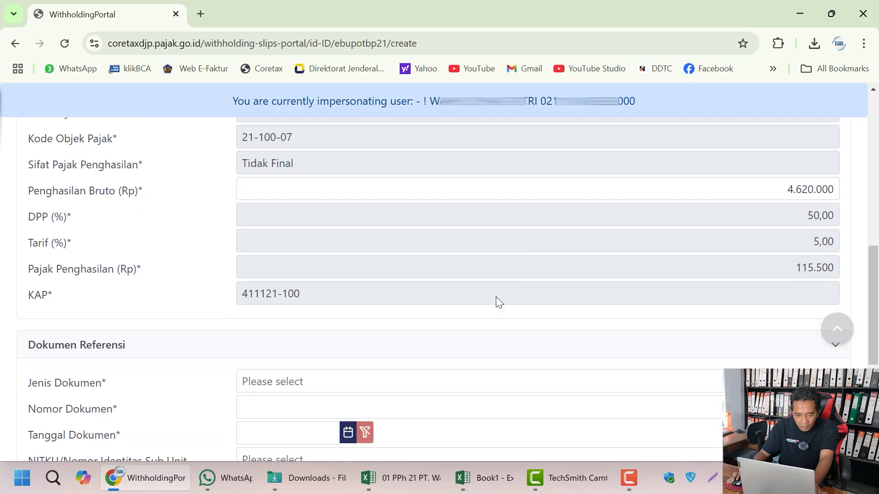
# Step: Set the reference document to Bukti Pembayaran number 00001
pyautogui.click(307, 382)
pyautogui.click(320, 275)
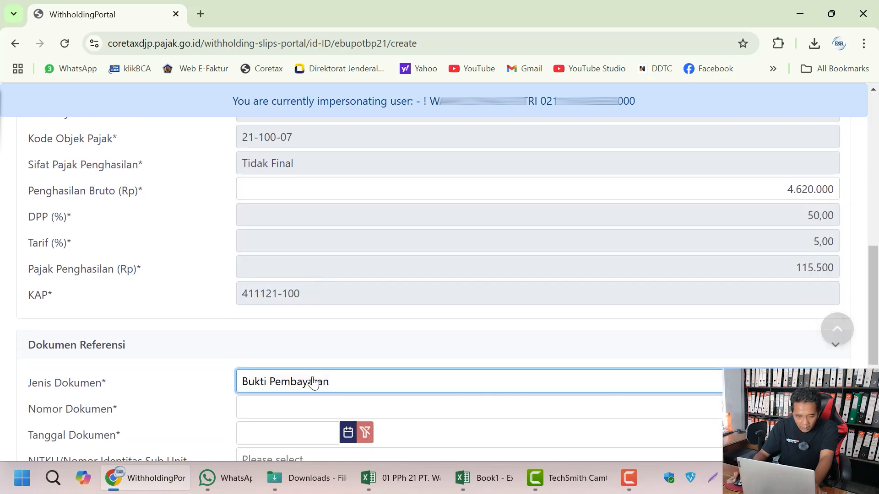
pyautogui.click(314, 406)
pyautogui.press('Up')
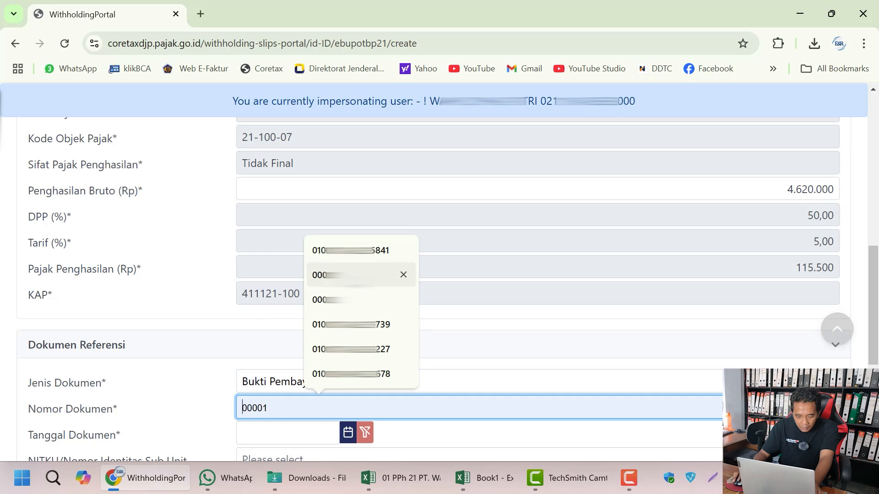
pyautogui.press('Return')
pyautogui.scroll(-1, 379, 364)
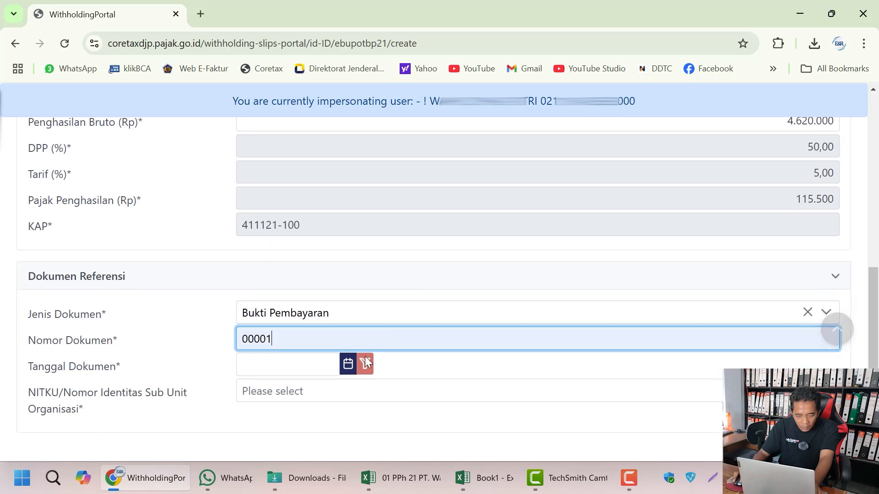
# Step: Date the document 31-01-2025, choose the sub-unit NITKU, and submit the slip
pyautogui.click(323, 364)
pyautogui.click(259, 157)
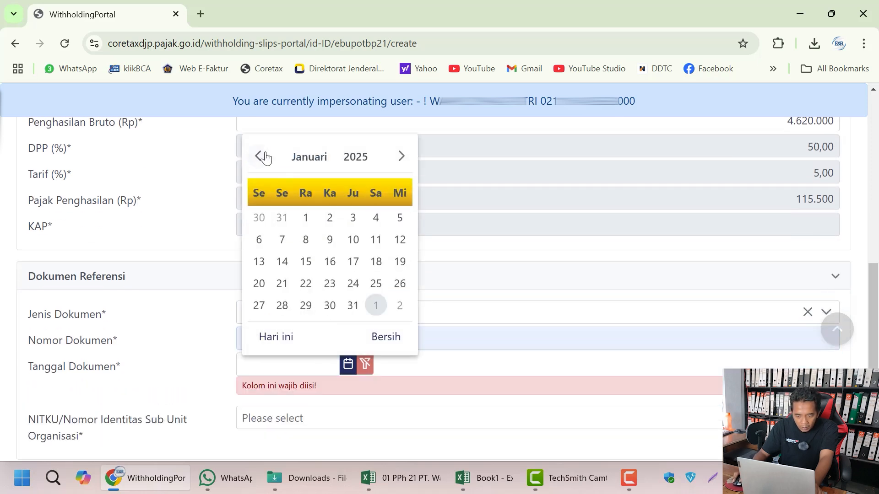
pyautogui.click(353, 305)
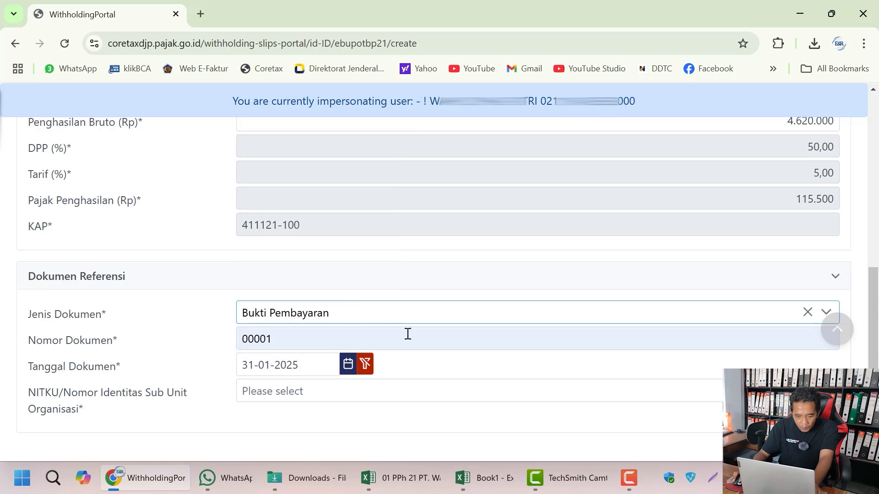
pyautogui.click(437, 402)
pyautogui.click(389, 275)
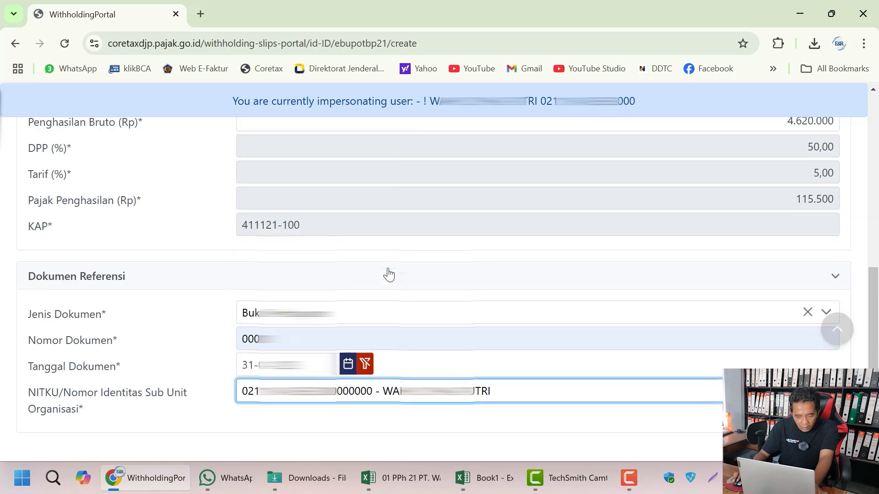
pyautogui.scroll(-2, 390, 274)
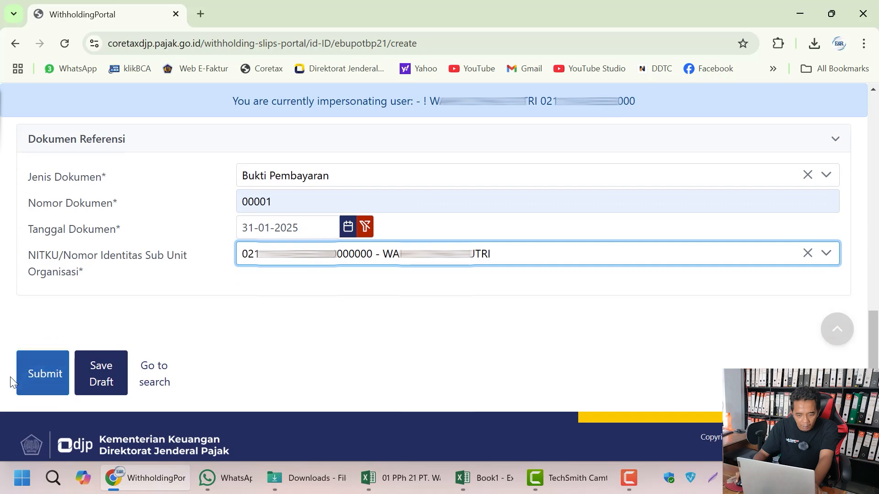
pyautogui.click(42, 373)
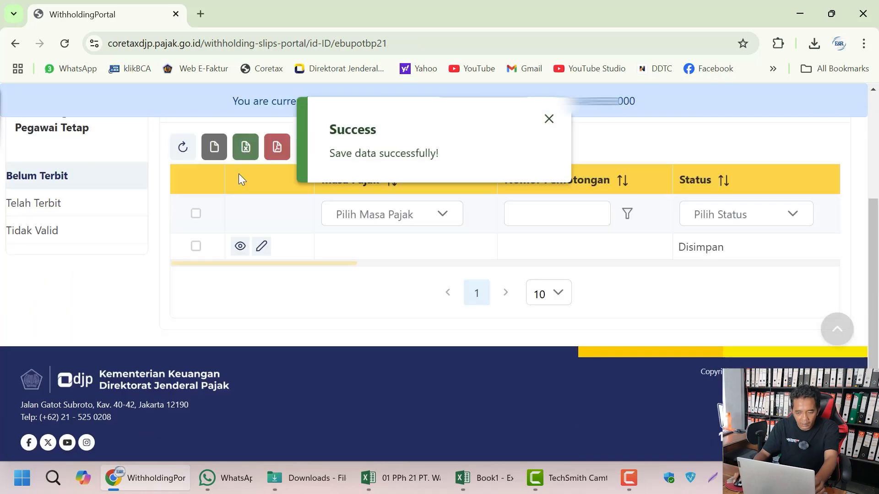
# Step: Select all unissued BP21 slips and start issuing them via Terbitkan
pyautogui.scroll(1, 293, 232)
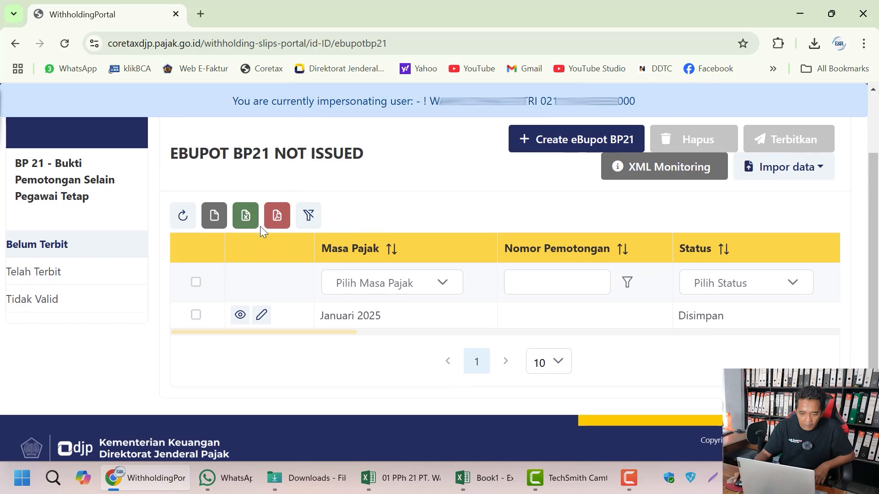
pyautogui.click(196, 282)
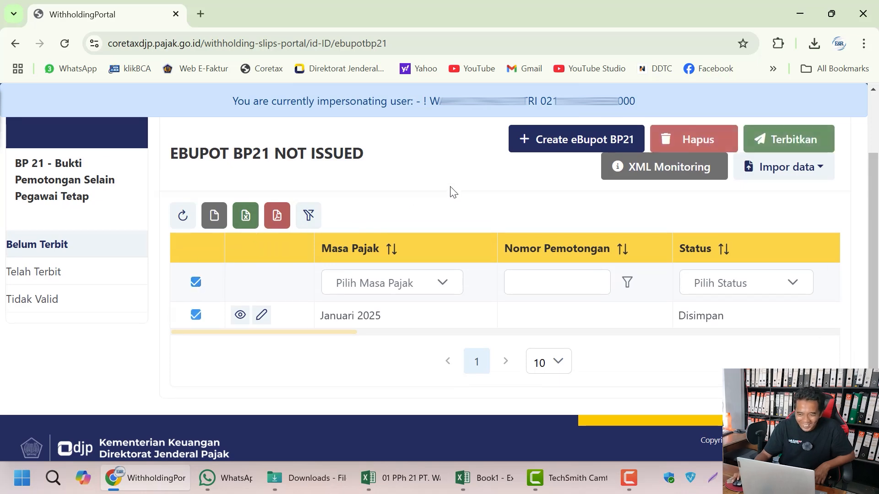
pyautogui.scroll(2, 451, 191)
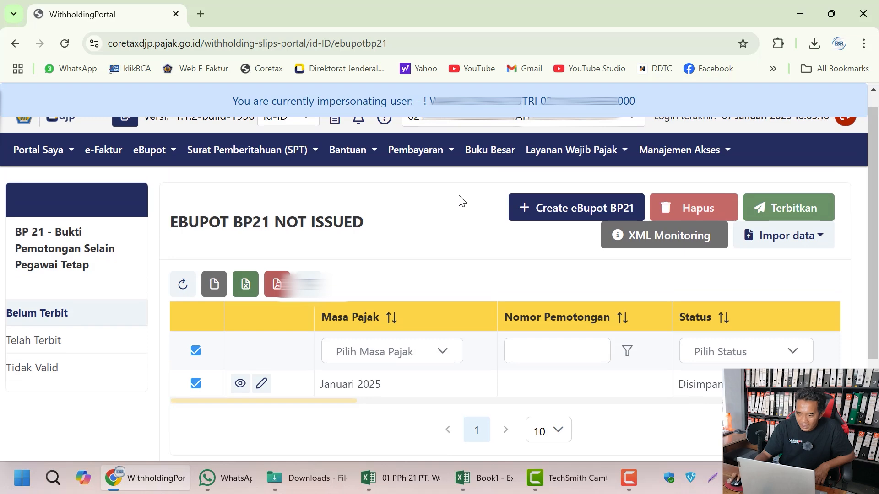
pyautogui.click(805, 210)
pyautogui.click(297, 311)
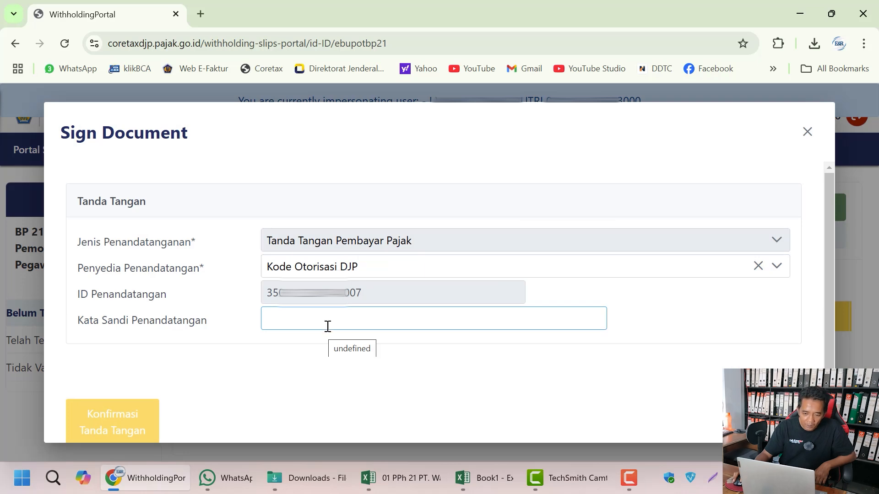
# Step: Copy the signing passphrase from Excel C4, paste it as signing password, and confirm the signature
pyautogui.click(486, 366)
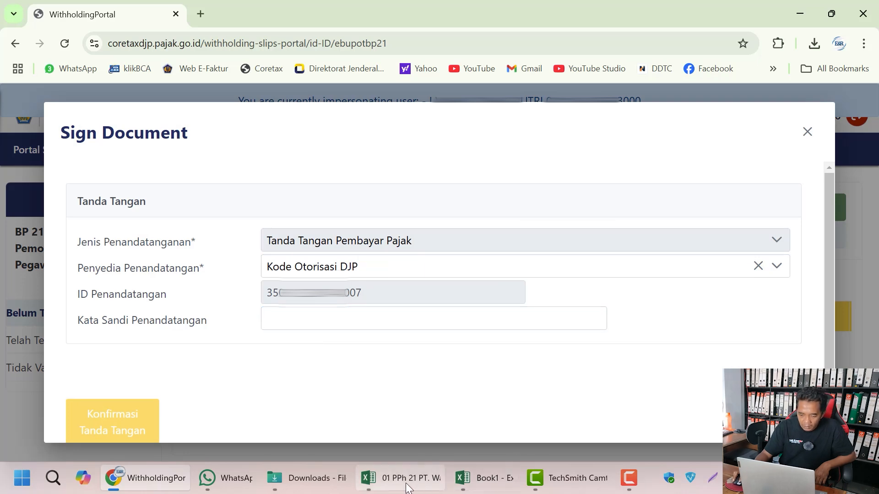
pyautogui.moveTo(403, 488)
pyautogui.click(510, 411)
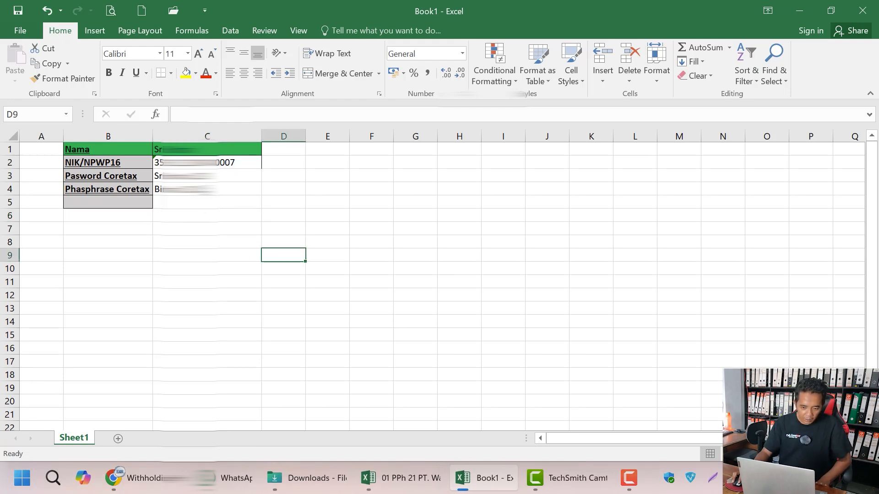
pyautogui.click(201, 190)
pyautogui.moveTo(235, 114); pyautogui.dragTo(178, 114)
pyautogui.rightClick(189, 115)
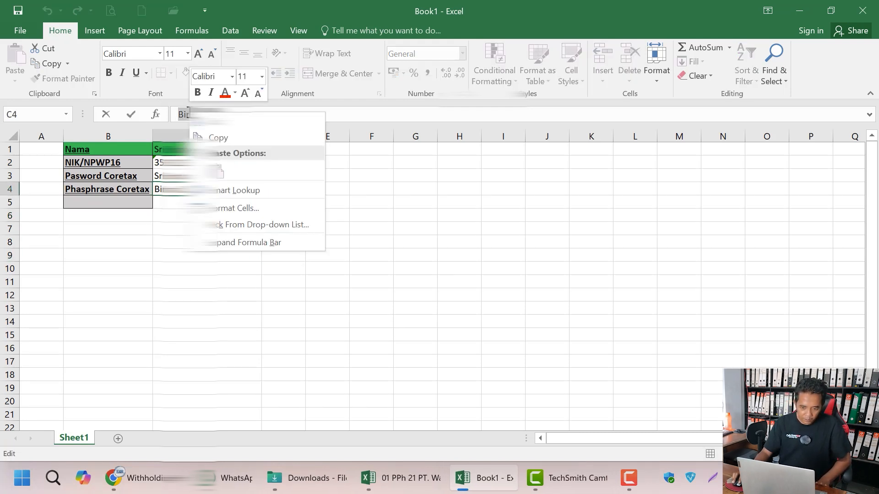
pyautogui.click(213, 137)
pyautogui.click(144, 478)
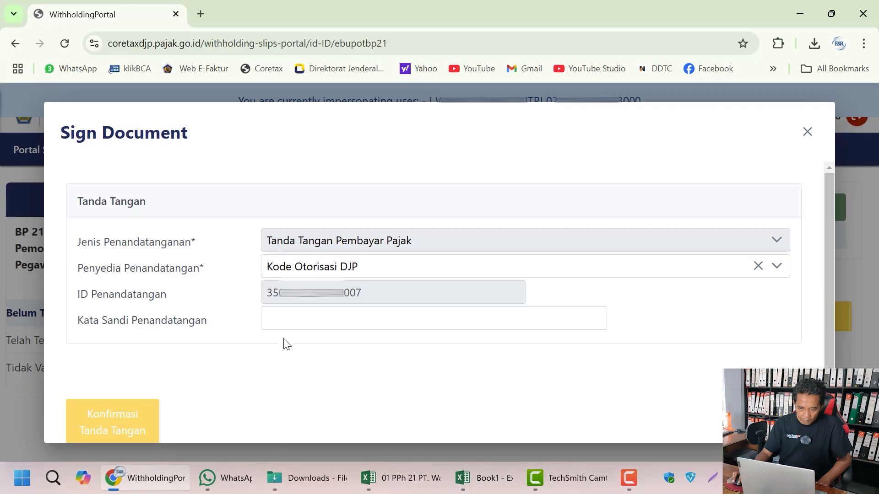
pyautogui.click(297, 318)
pyautogui.rightClick(298, 318)
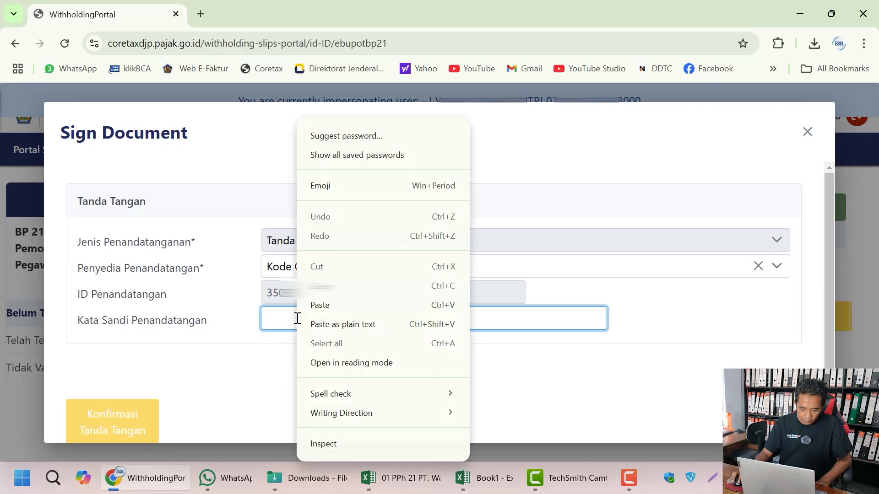
pyautogui.click(335, 304)
pyautogui.click(242, 383)
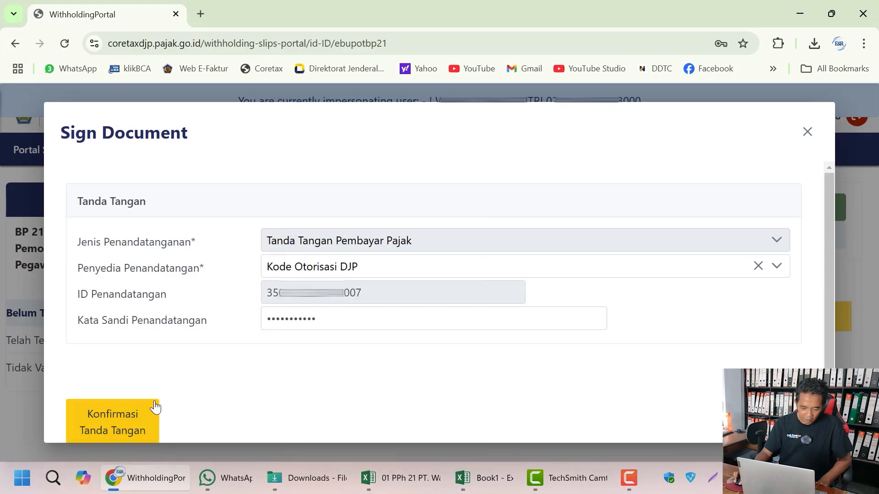
pyautogui.click(143, 429)
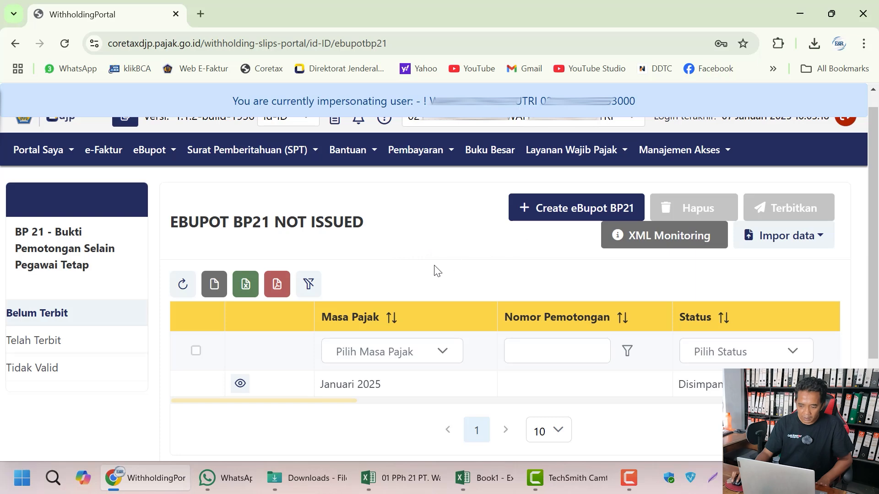
# Step: Reselect all unissued slips, issue them again, and re-enter the signing passphrase
pyautogui.click(196, 351)
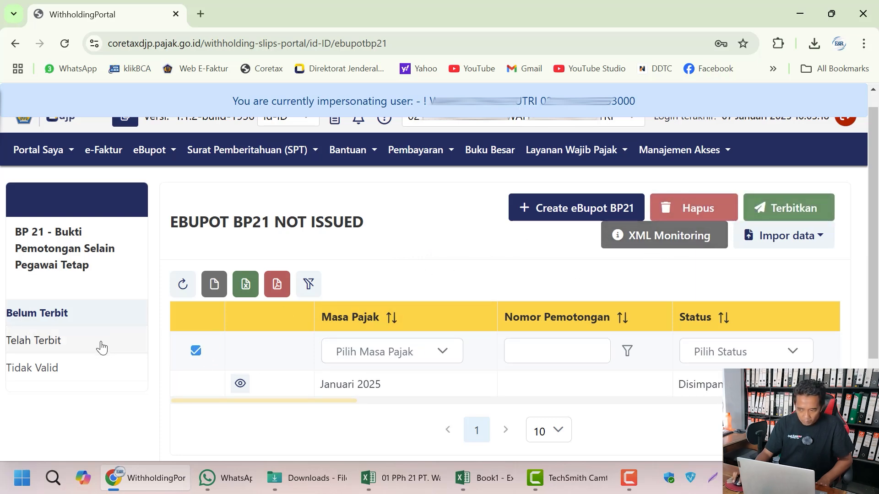
pyautogui.click(794, 210)
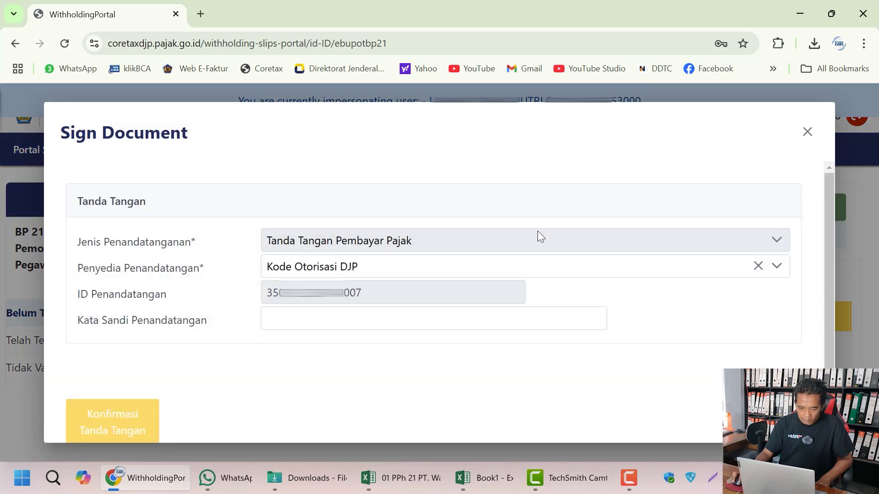
pyautogui.click(306, 320)
pyautogui.rightClick(305, 320)
pyautogui.click(336, 306)
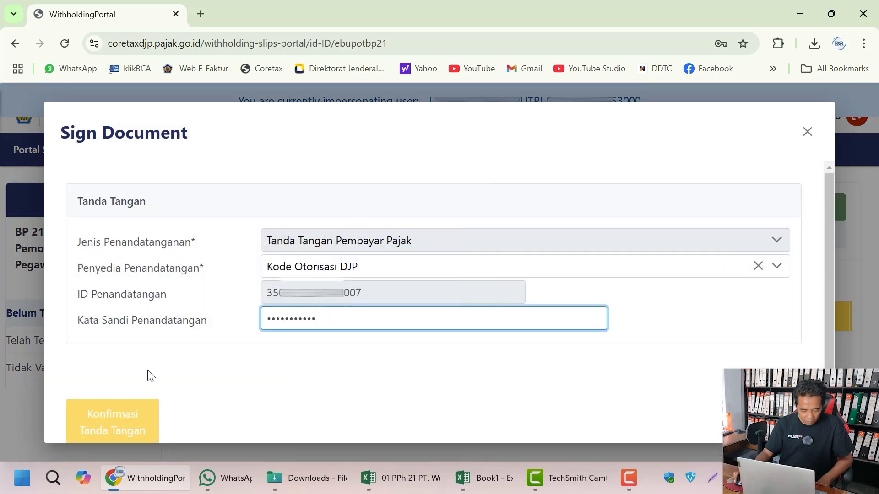
pyautogui.click(142, 416)
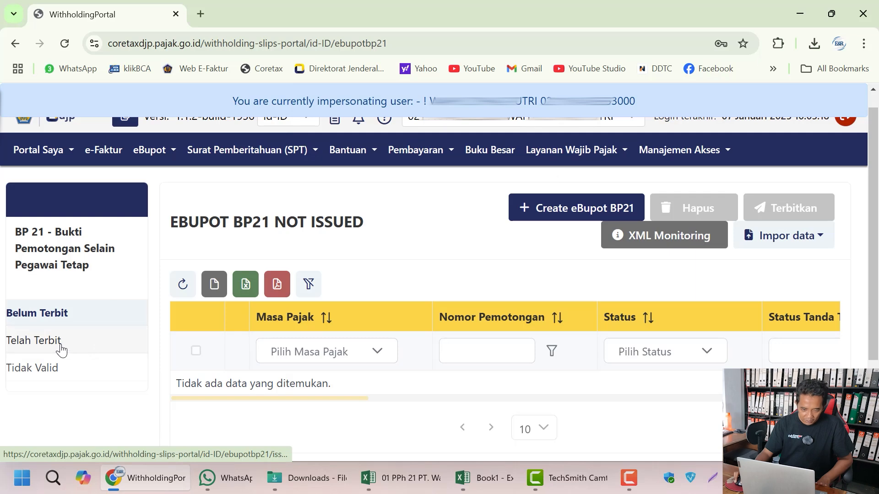
# Step: Download the issued Januari 2025 slip's PDF from Telah Terbit, open it, and return to the portal
pyautogui.click(48, 348)
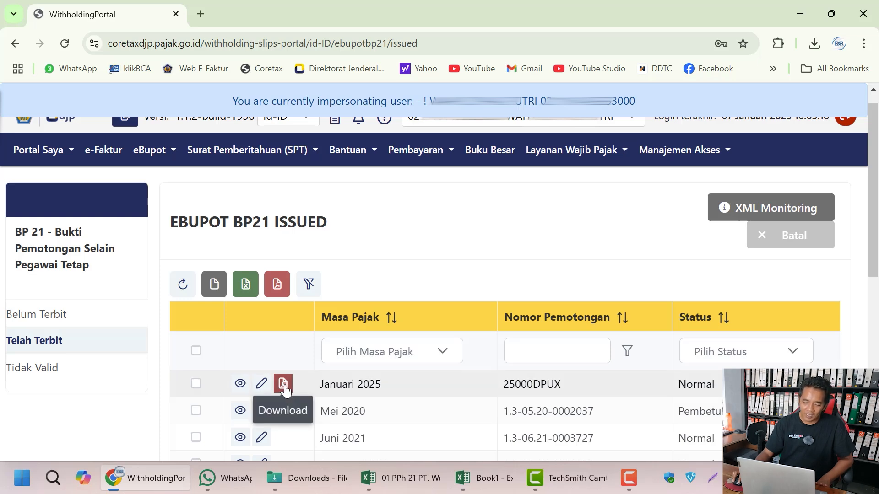
pyautogui.click(284, 388)
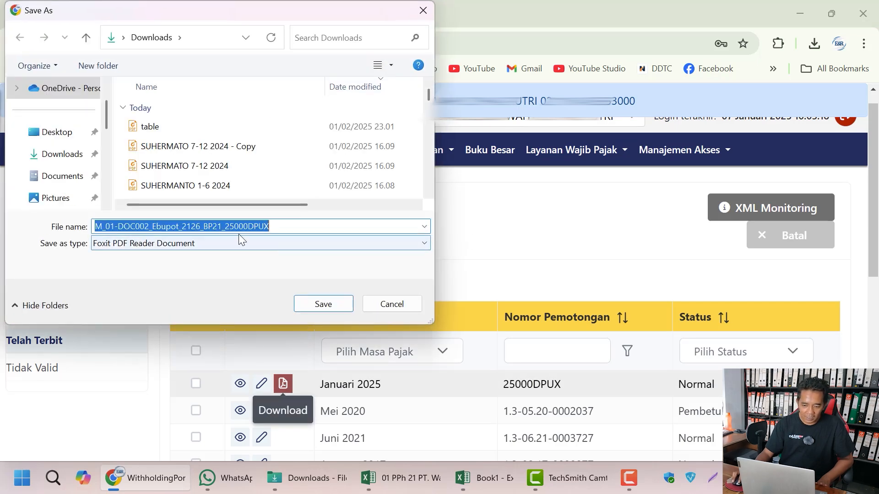
pyautogui.click(316, 306)
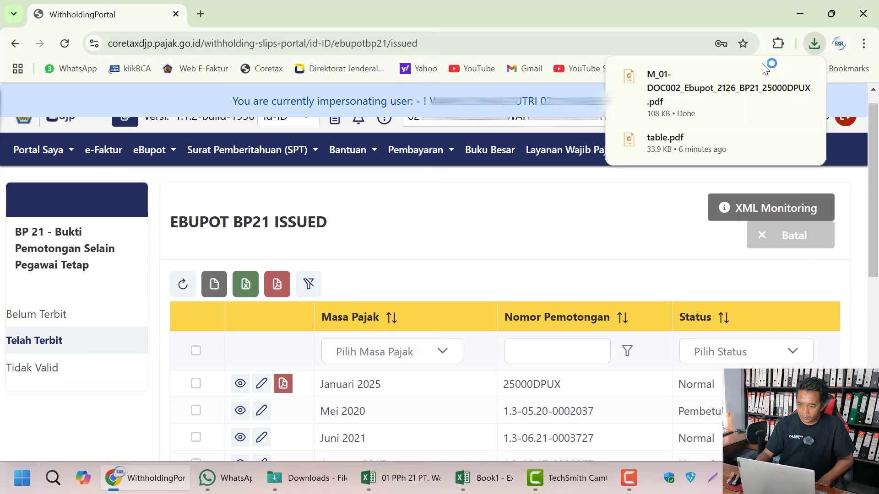
pyautogui.click(769, 99)
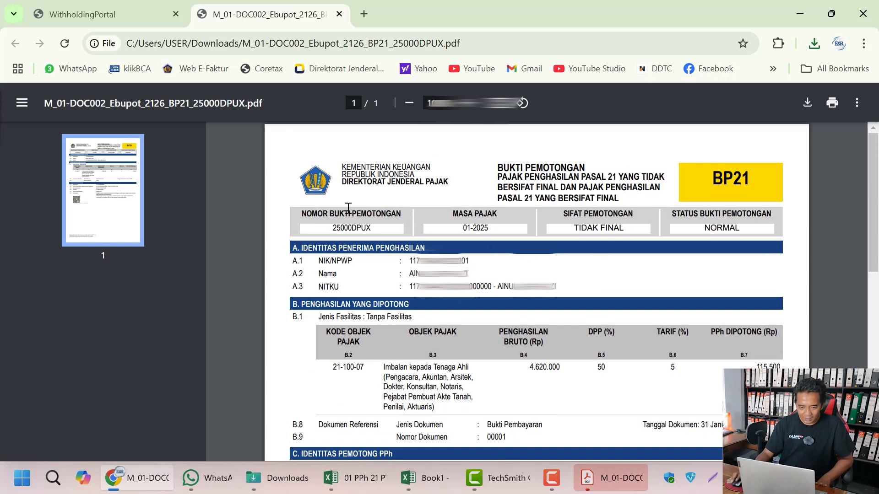
pyautogui.click(97, 14)
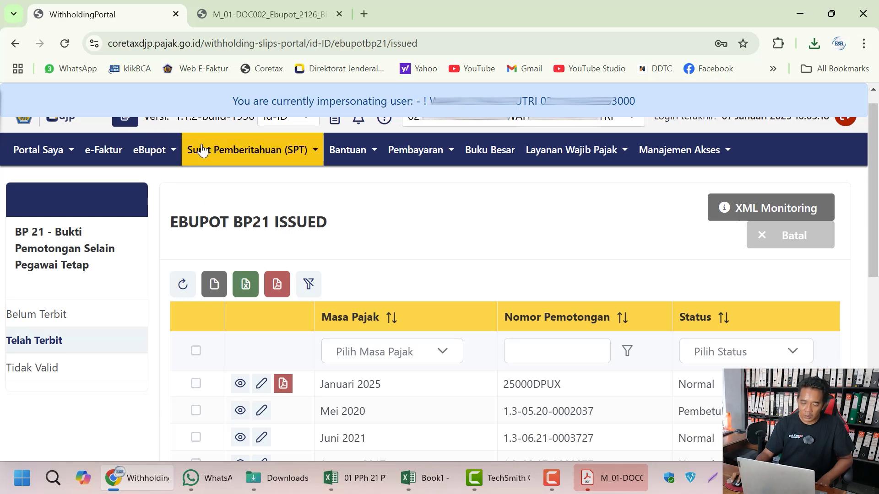
# Step: Go to Surat Pemberitahuan (SPT) and check the empty Konsep SPT list
pyautogui.click(232, 153)
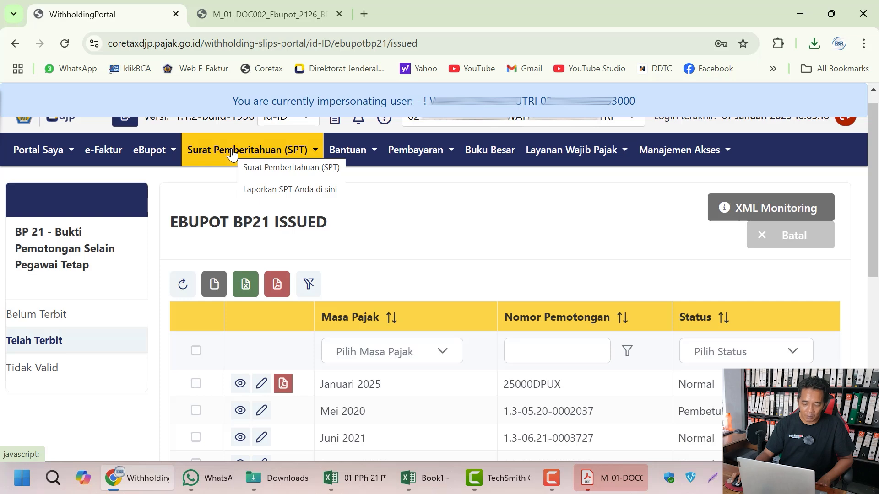
pyautogui.click(232, 155)
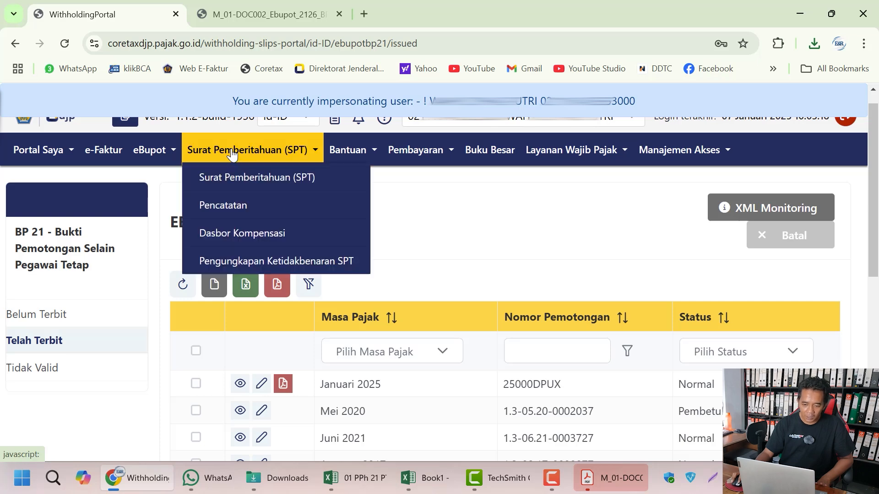
pyautogui.click(233, 183)
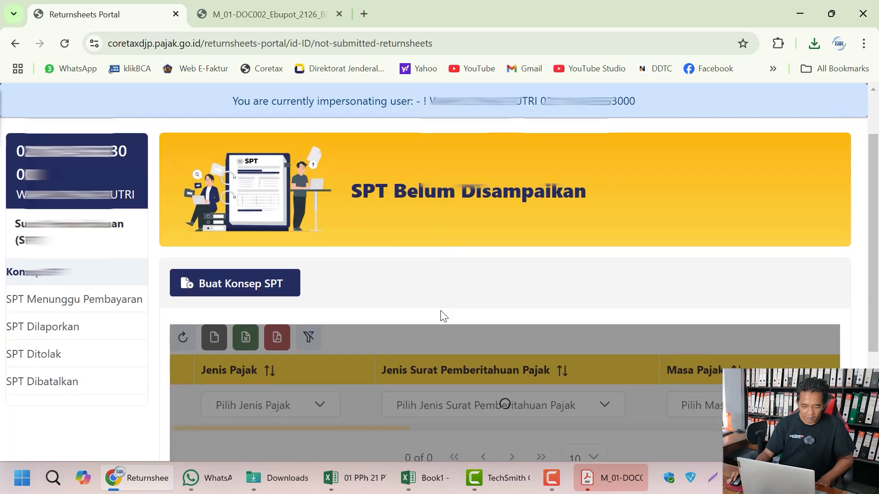
pyautogui.scroll(-3, 440, 310)
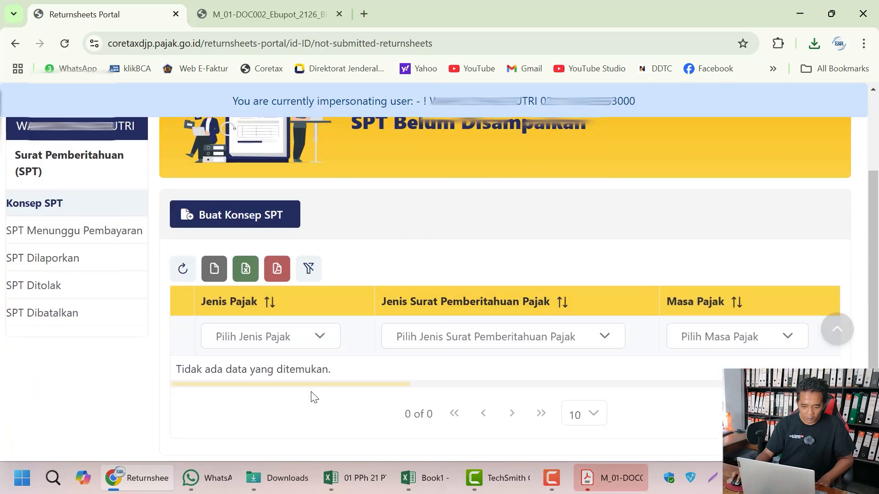
pyautogui.hscroll(1, 314, 387)
pyautogui.hscroll(-1, 328, 379)
pyautogui.scroll(2, 160, 270)
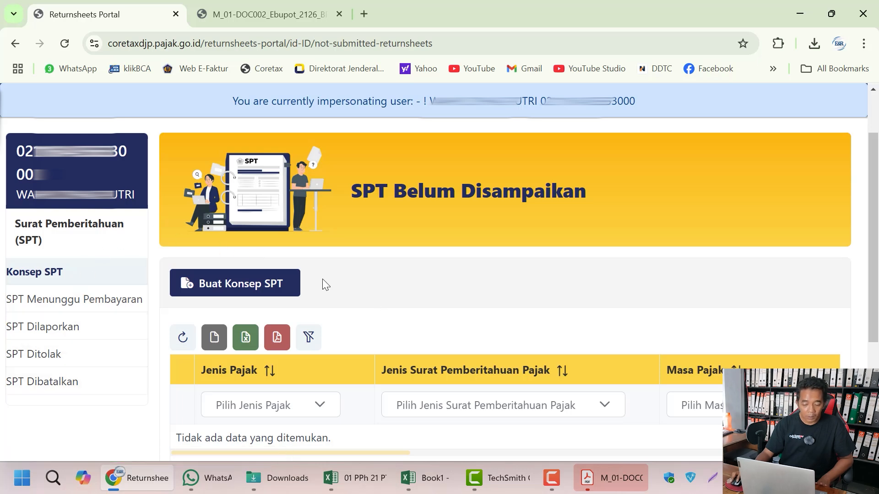
# Step: Start a new PPh Pasal 21/26 draft return for the Januari 2025 tax period
pyautogui.click(276, 293)
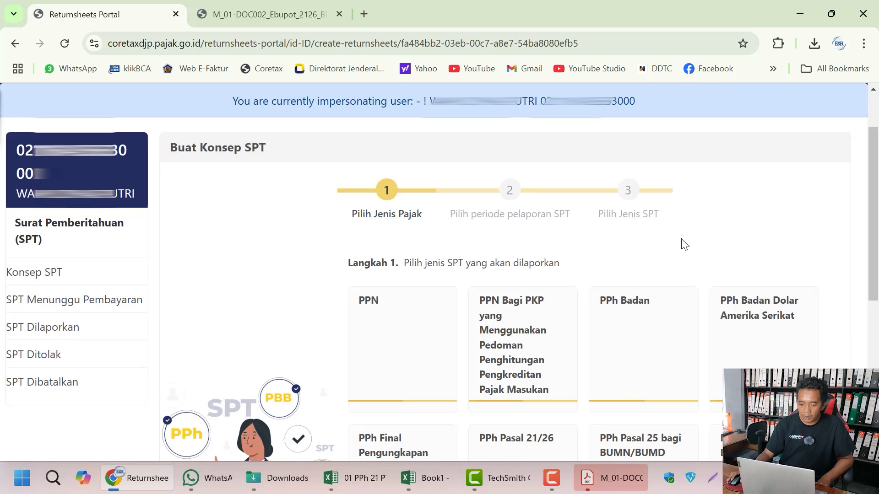
pyautogui.scroll(-1, 682, 246)
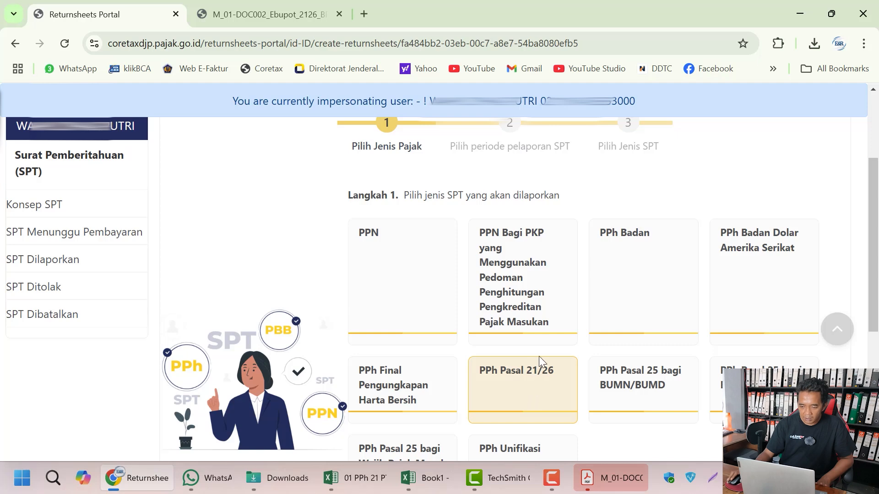
pyautogui.scroll(-2, 539, 357)
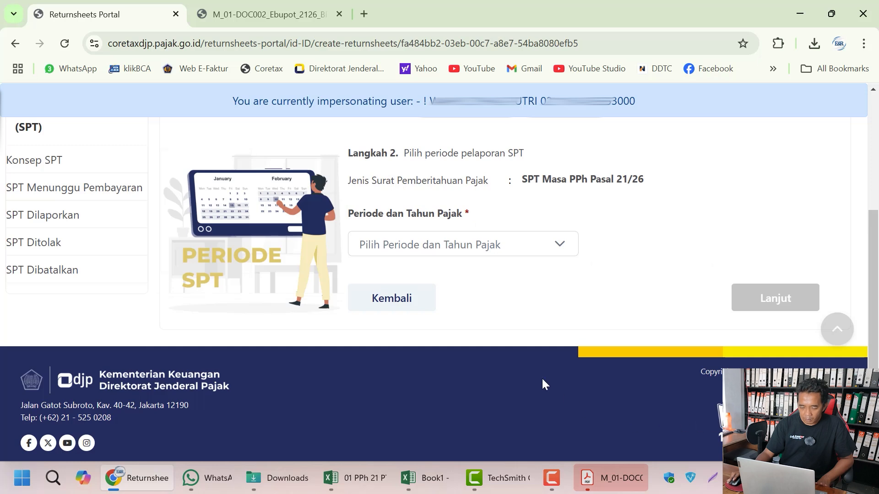
pyautogui.click(438, 251)
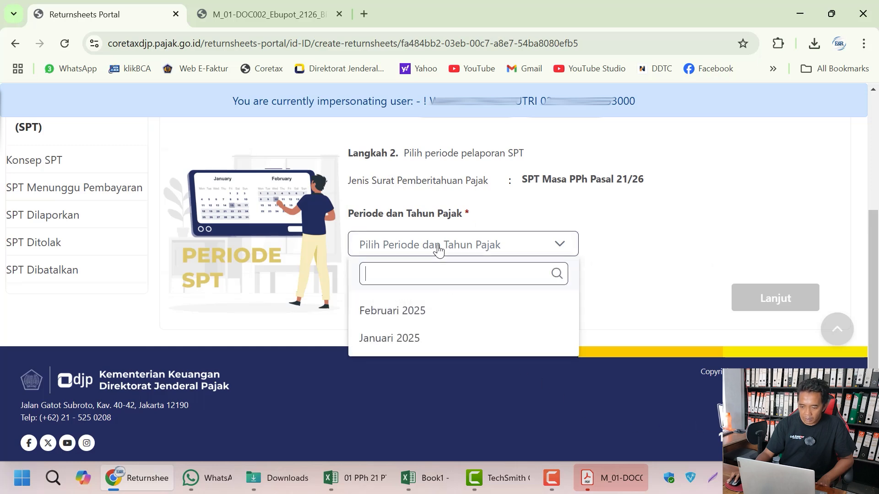
pyautogui.click(435, 339)
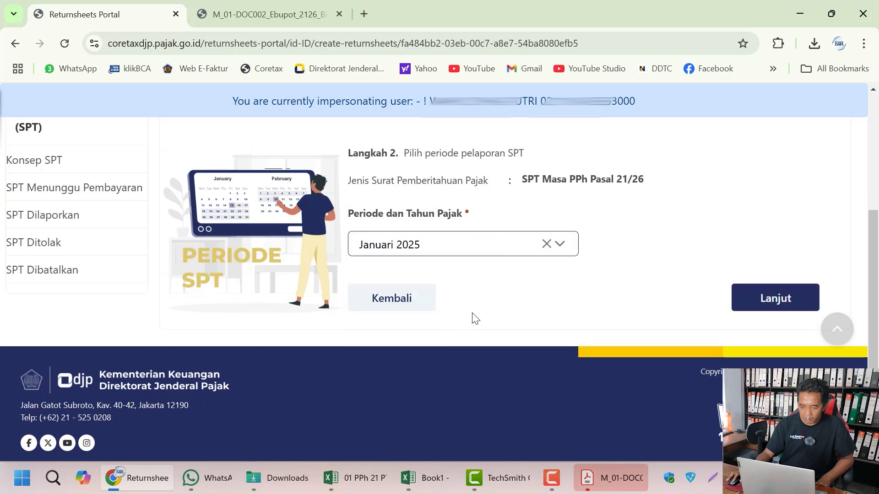
pyautogui.click(758, 297)
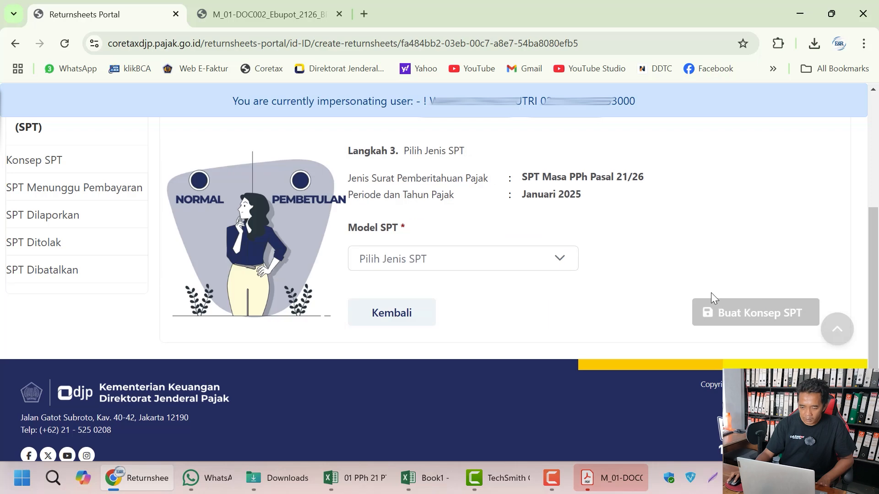
# Step: Set the return model to Normal and create the draft SPT
pyautogui.click(482, 262)
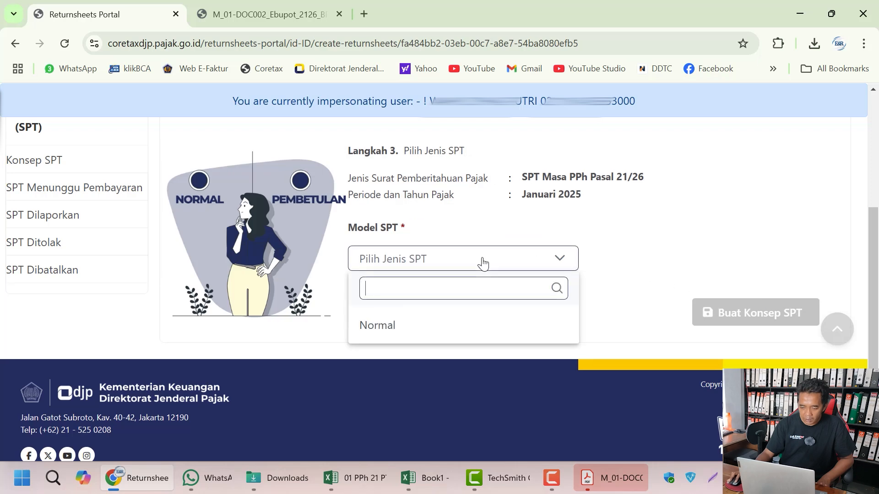
pyautogui.click(443, 332)
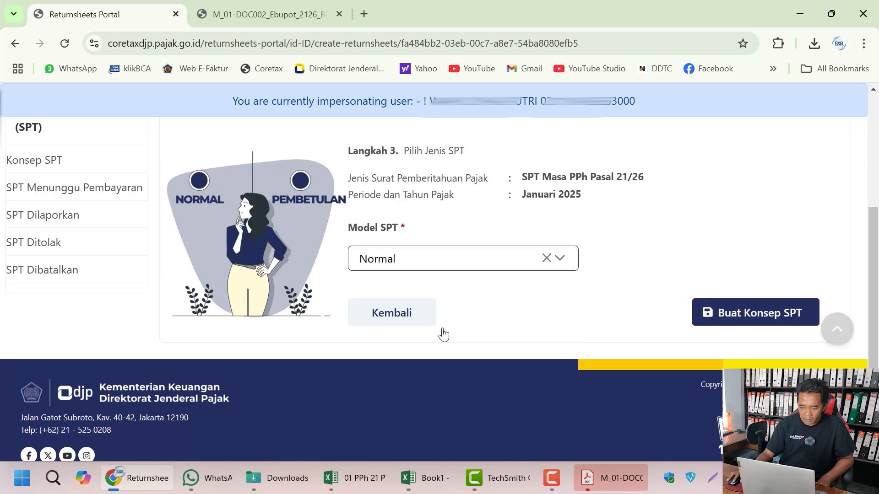
pyautogui.click(734, 313)
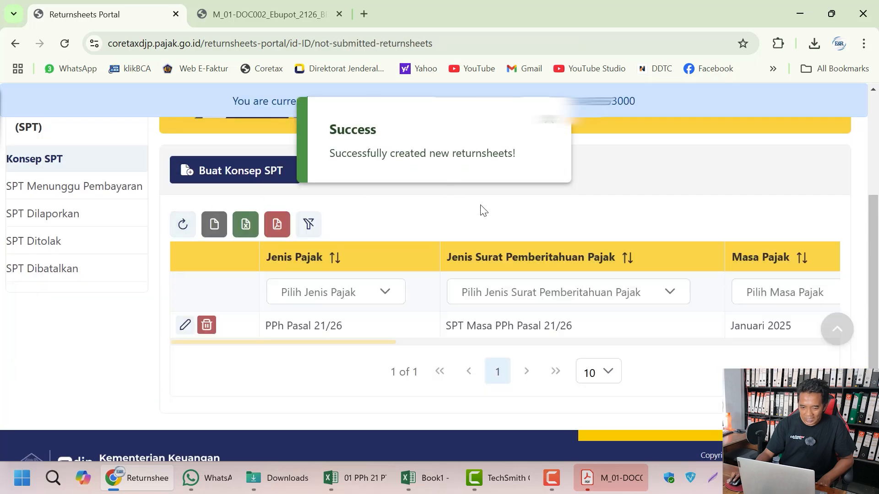
pyautogui.scroll(1, 549, 231)
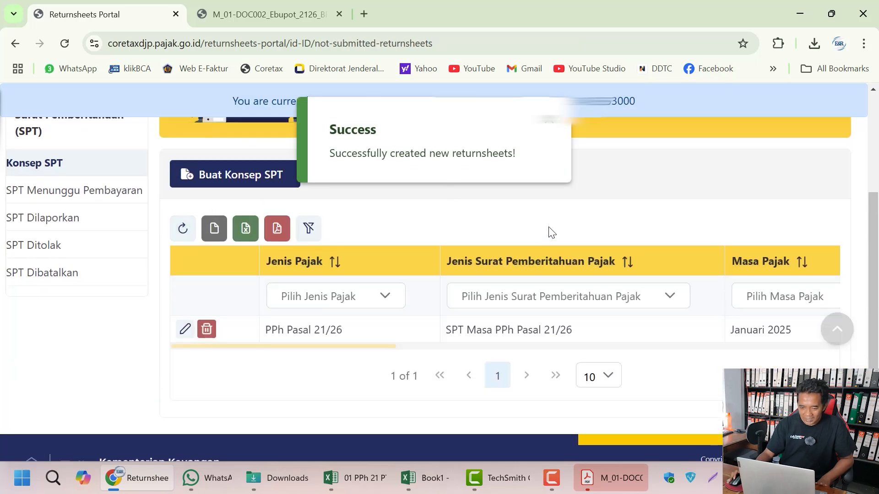
pyautogui.scroll(-1, 551, 233)
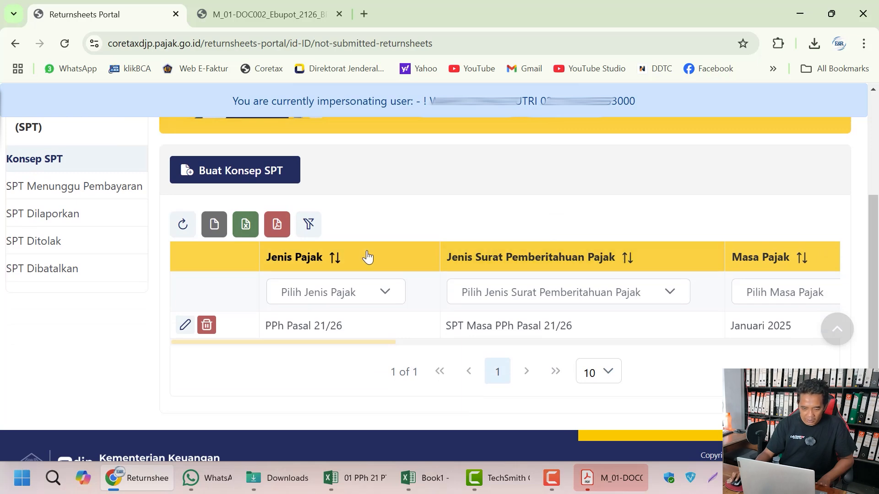
pyautogui.scroll(1, 393, 297)
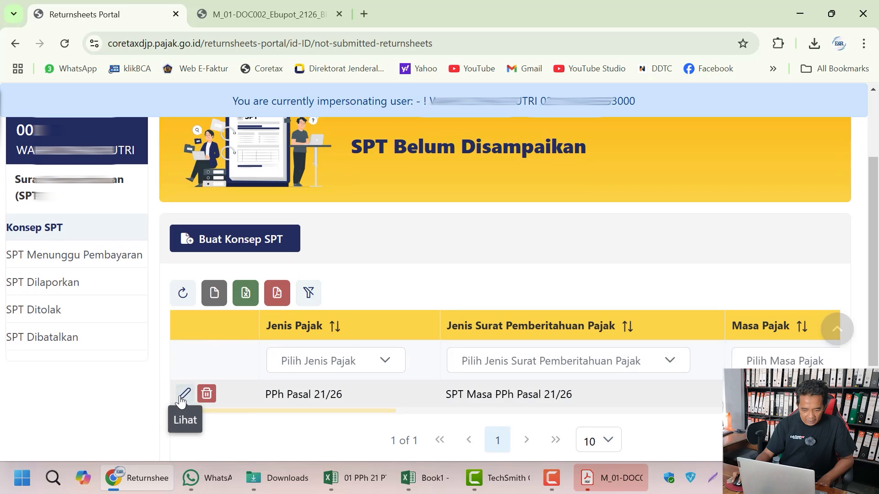
pyautogui.click(184, 396)
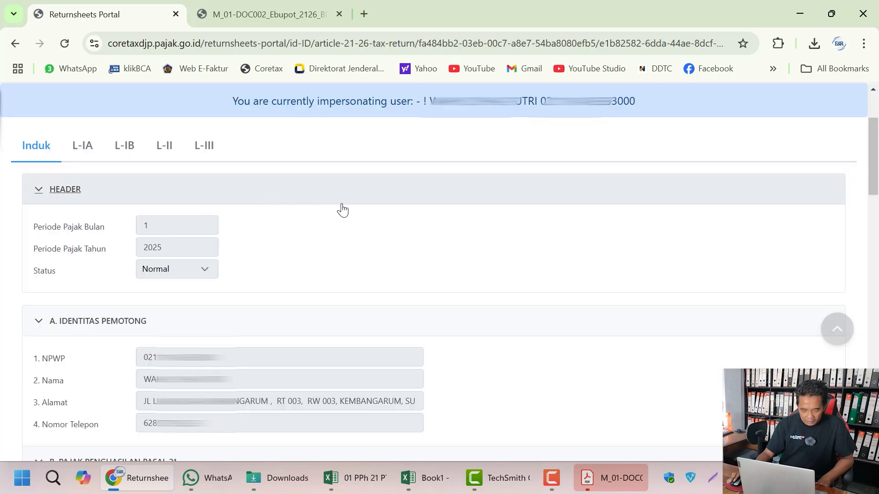
pyautogui.scroll(-1, 412, 227)
pyautogui.scroll(-4, 421, 224)
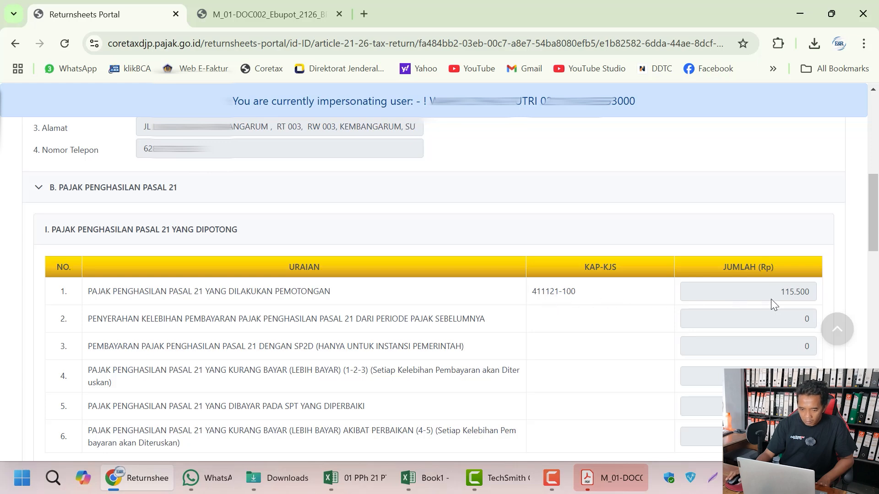
pyautogui.scroll(-5, 698, 349)
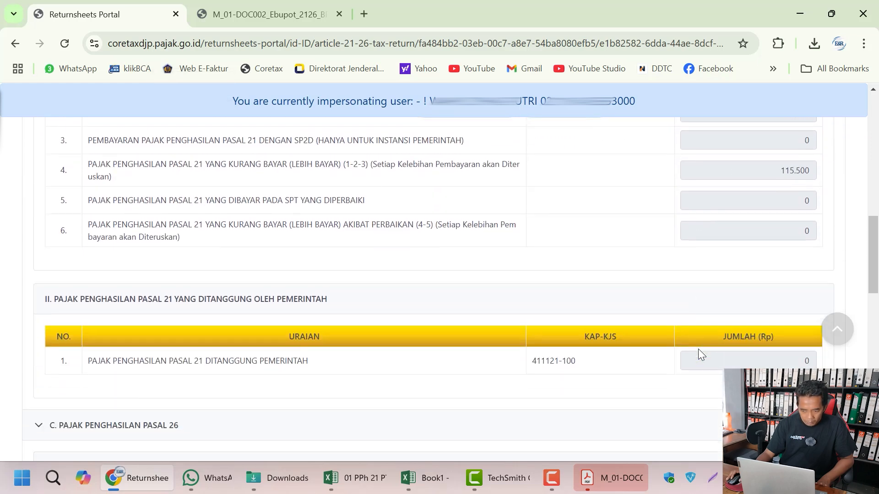
pyautogui.scroll(-5, 698, 349)
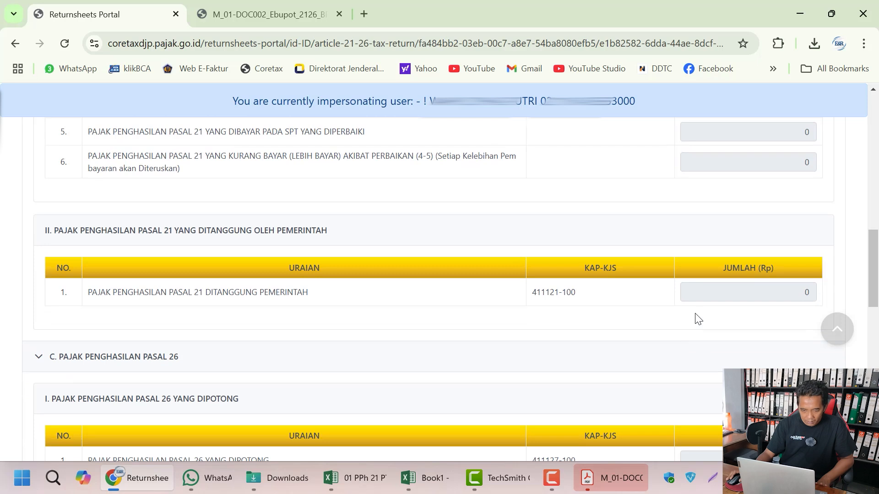
pyautogui.scroll(-2, 680, 324)
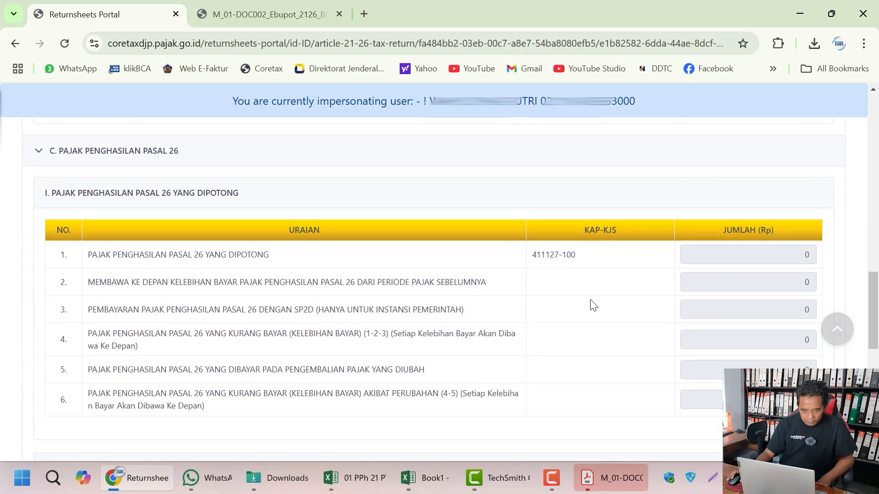
pyautogui.scroll(-1, 576, 294)
pyautogui.scroll(-7, 576, 294)
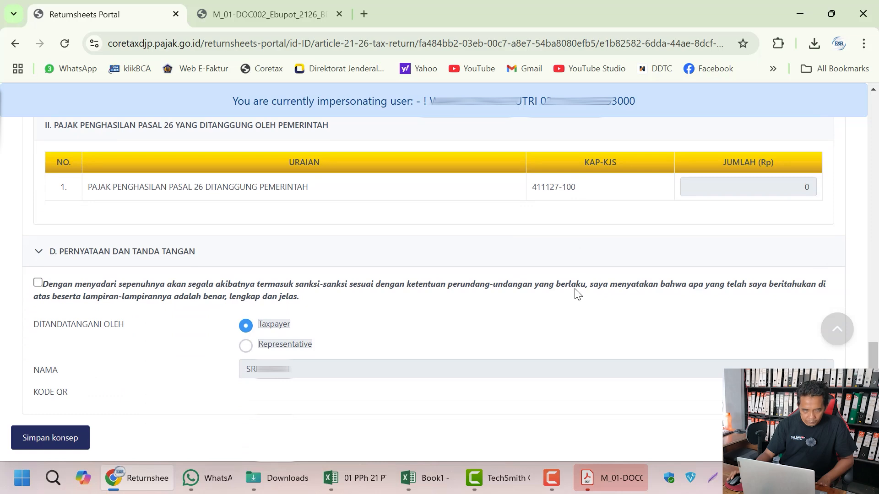
pyautogui.scroll(9, 576, 289)
pyautogui.scroll(15, 575, 292)
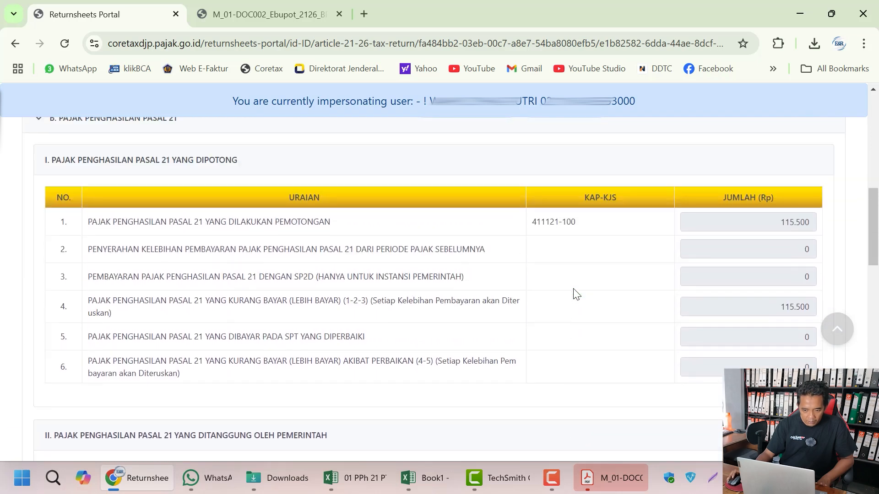
pyautogui.scroll(5, 443, 245)
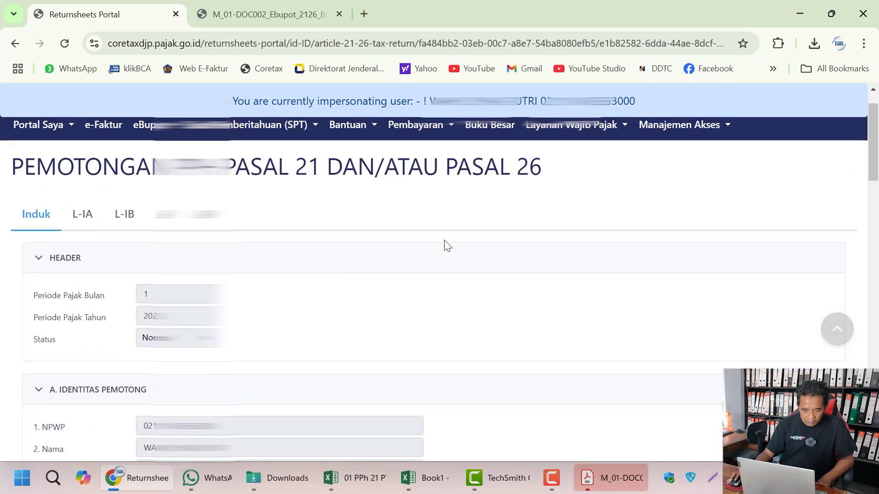
# Step: Review the L-IA and L-IB attachments of the draft return
pyautogui.click(83, 217)
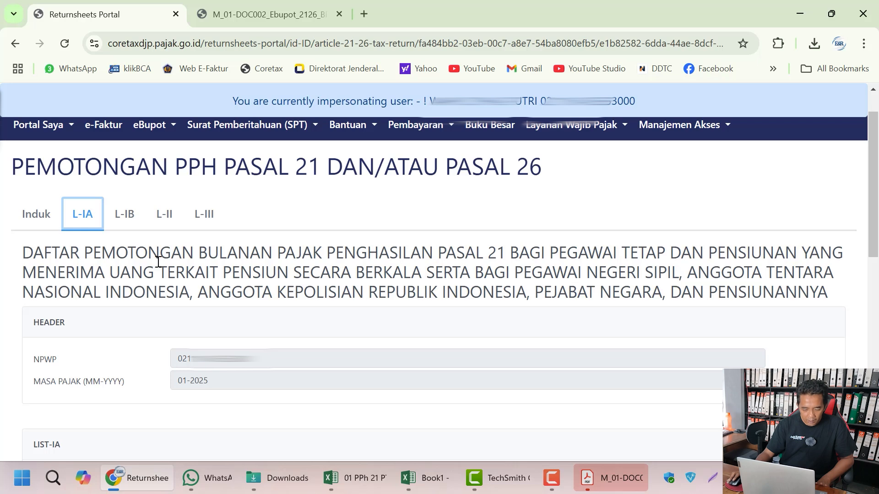
pyautogui.scroll(-5, 453, 293)
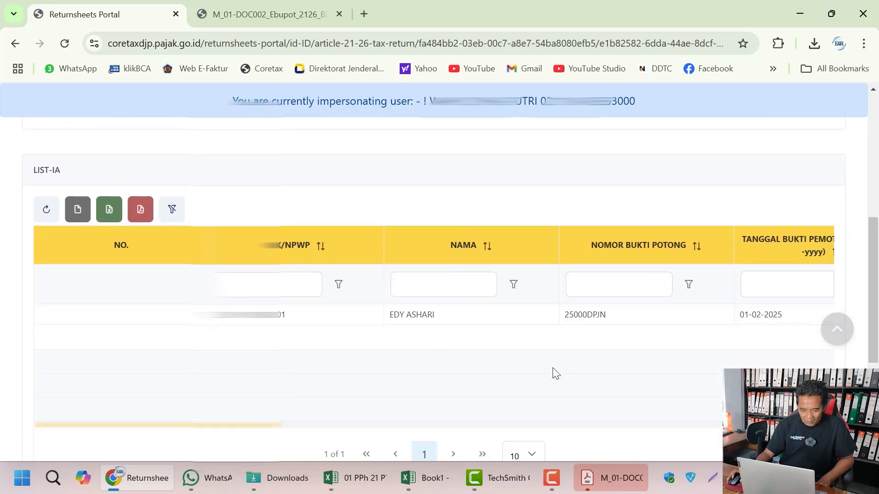
pyautogui.scroll(6, 497, 379)
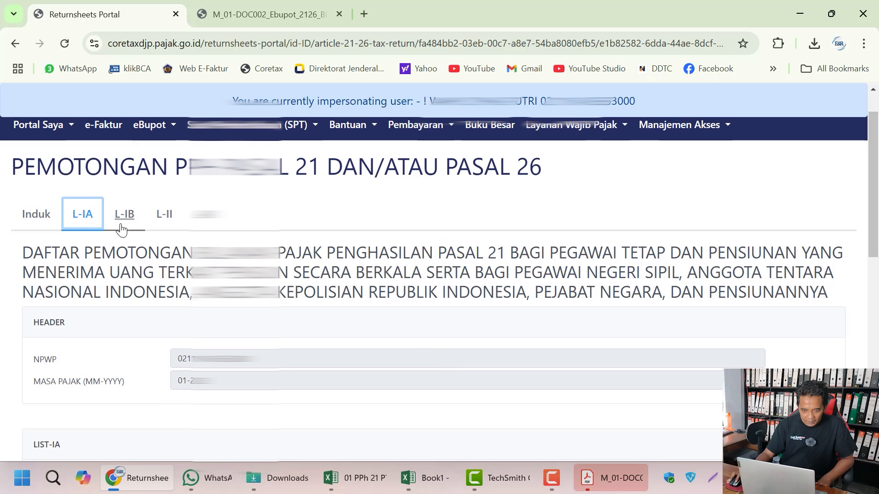
pyautogui.click(123, 220)
pyautogui.scroll(-1, 452, 194)
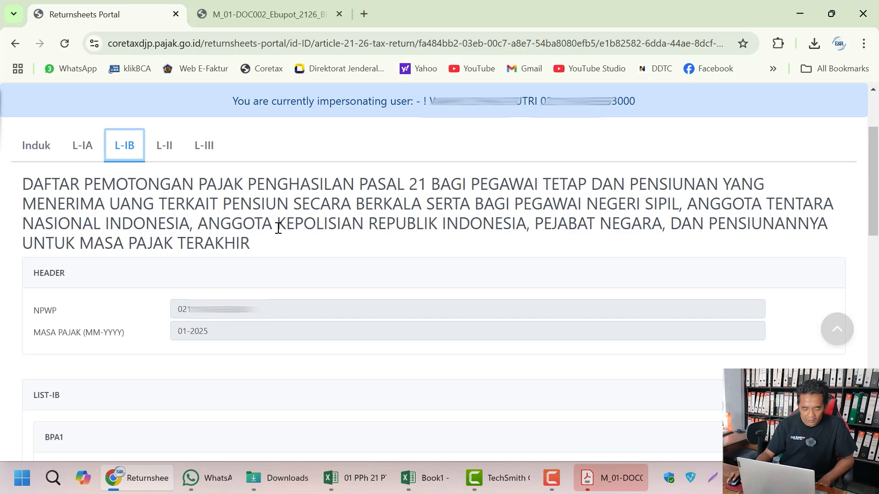
# Step: Review the L-II attachment and the L-III attachment's BP21 slip list
pyautogui.click(161, 153)
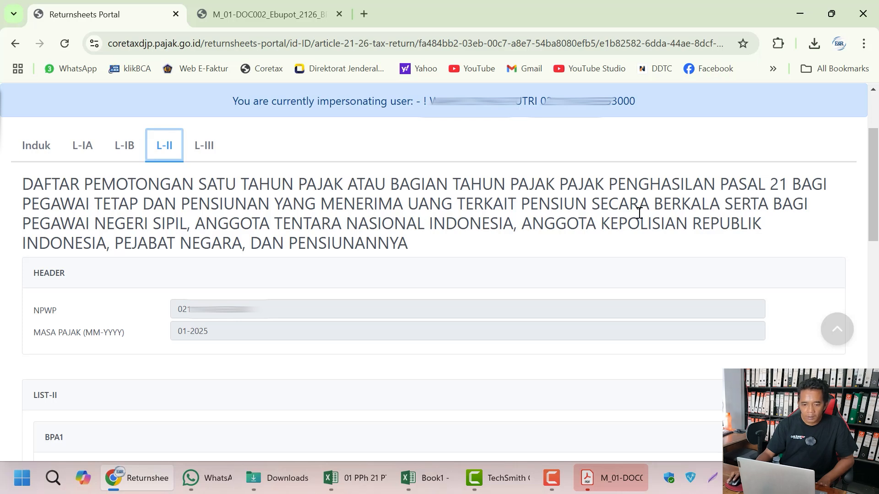
pyautogui.scroll(-6, 320, 233)
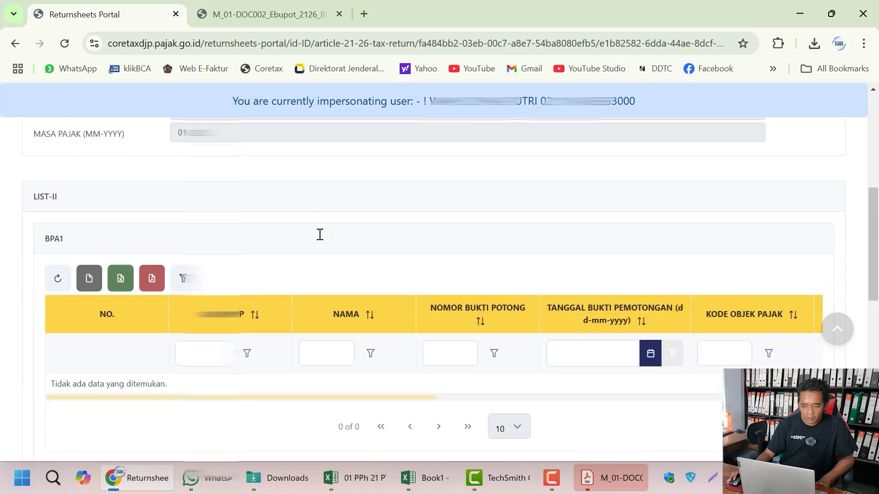
pyautogui.scroll(6, 320, 234)
pyautogui.click(212, 160)
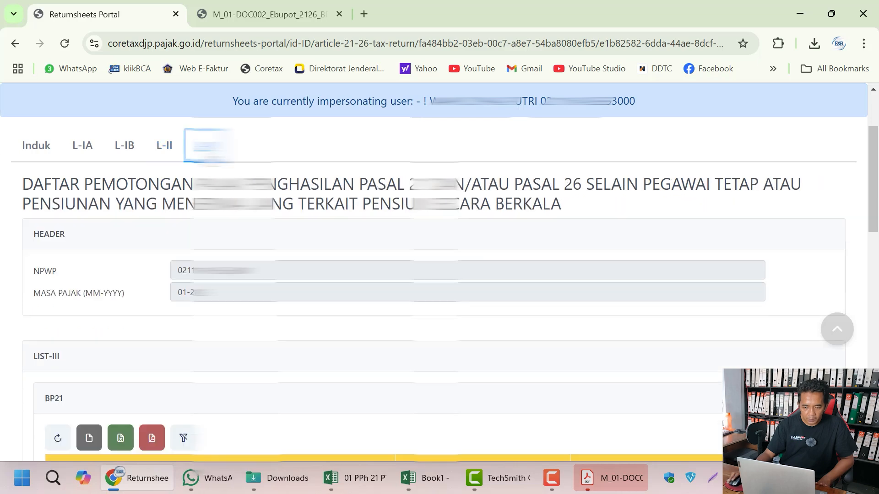
pyautogui.scroll(-3, 391, 208)
pyautogui.scroll(4, 391, 209)
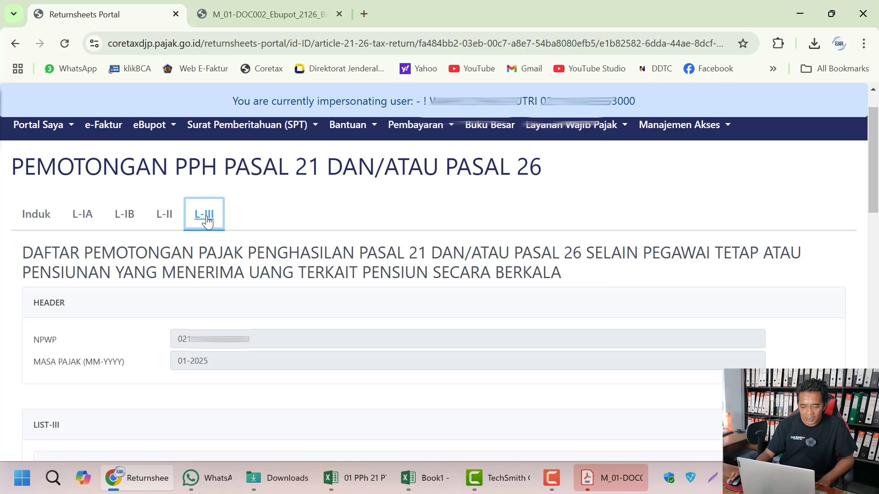
pyautogui.scroll(-5, 357, 252)
pyautogui.scroll(5, 378, 323)
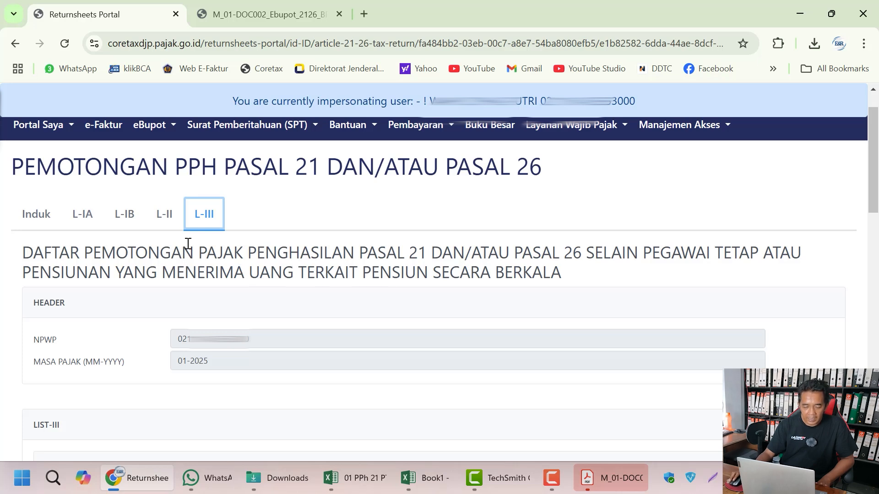
pyautogui.scroll(-5, 343, 263)
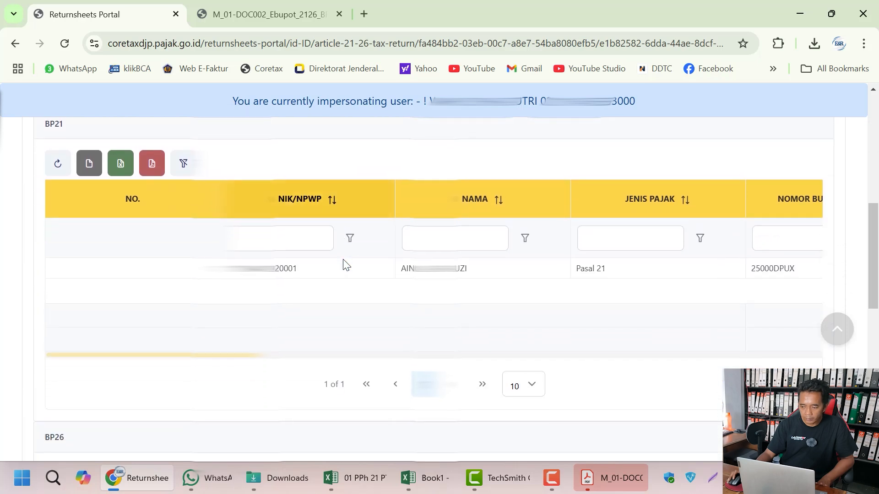
pyautogui.scroll(5, 406, 298)
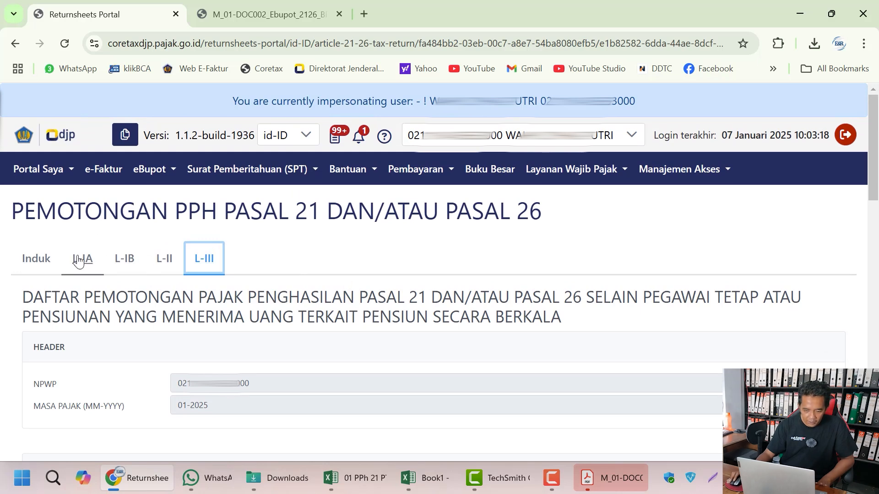
pyautogui.scroll(-6, 388, 427)
pyautogui.scroll(2, 390, 412)
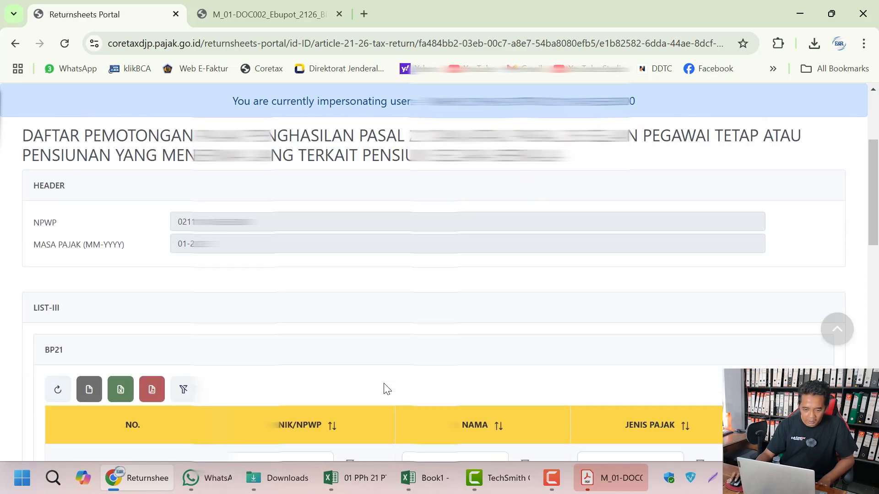
pyautogui.scroll(4, 388, 389)
# Step: Go back to the L-IA attachment showing the single 01-2025 withholding slip
pyautogui.click(82, 254)
pyautogui.scroll(-1, 82, 255)
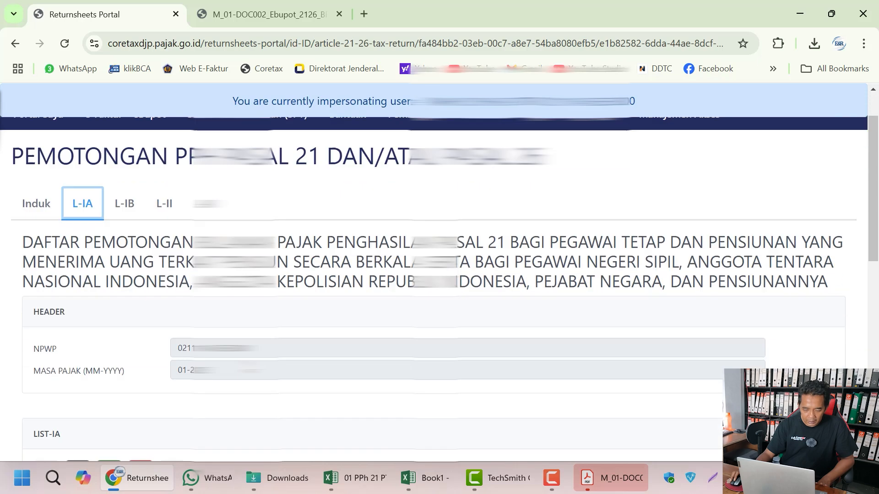
pyautogui.scroll(-2, 249, 366)
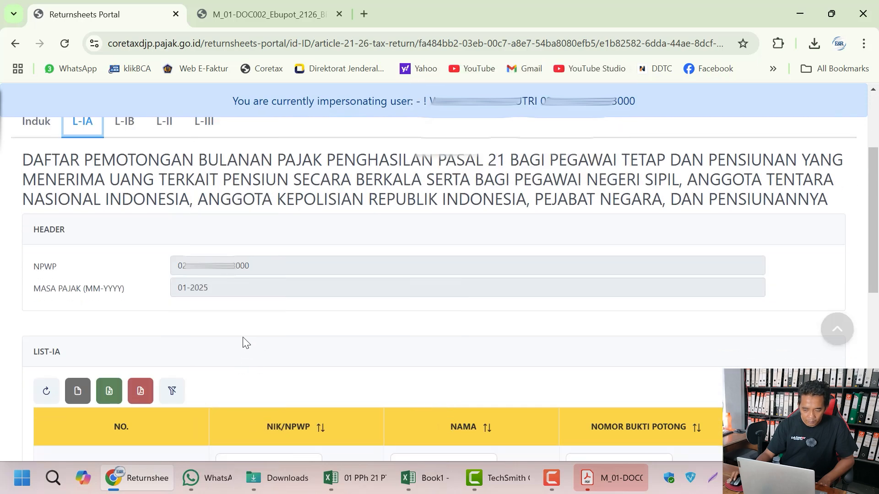
pyautogui.scroll(-3, 245, 343)
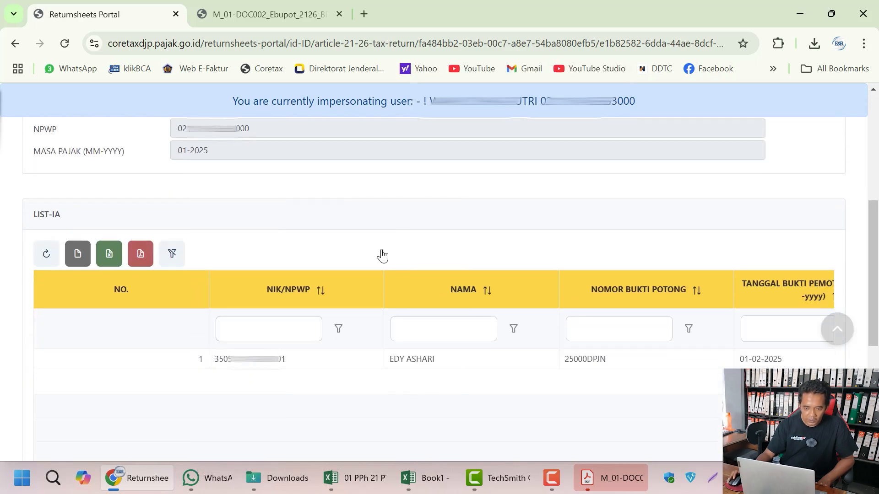
pyautogui.scroll(3, 364, 212)
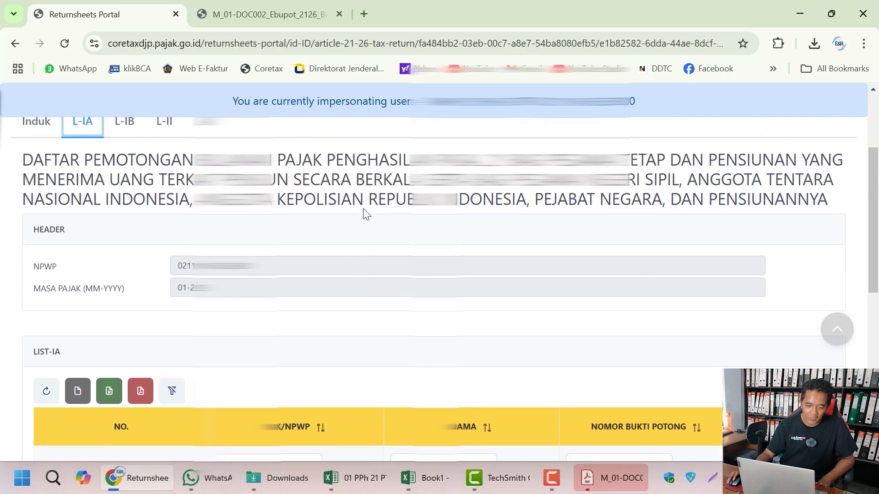
pyautogui.scroll(2, 364, 211)
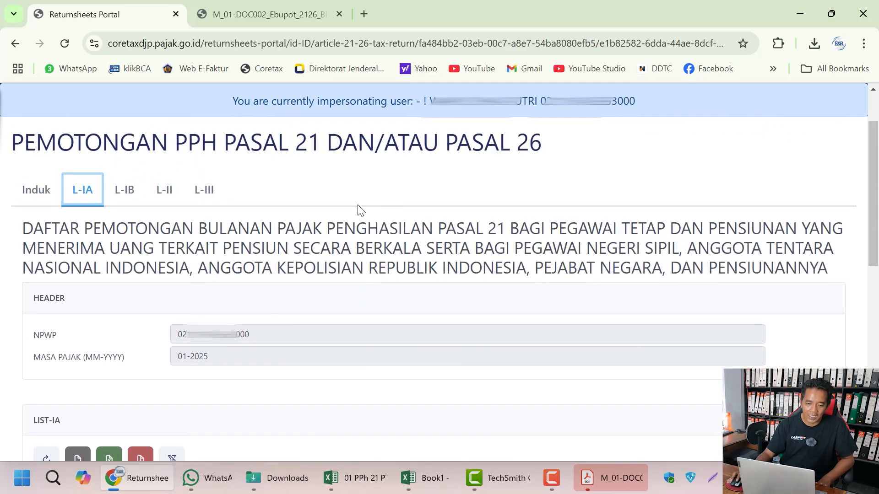
# Step: On the Induk form, tick the section D declaration and save the draft
pyautogui.click(29, 196)
pyautogui.scroll(-7, 309, 268)
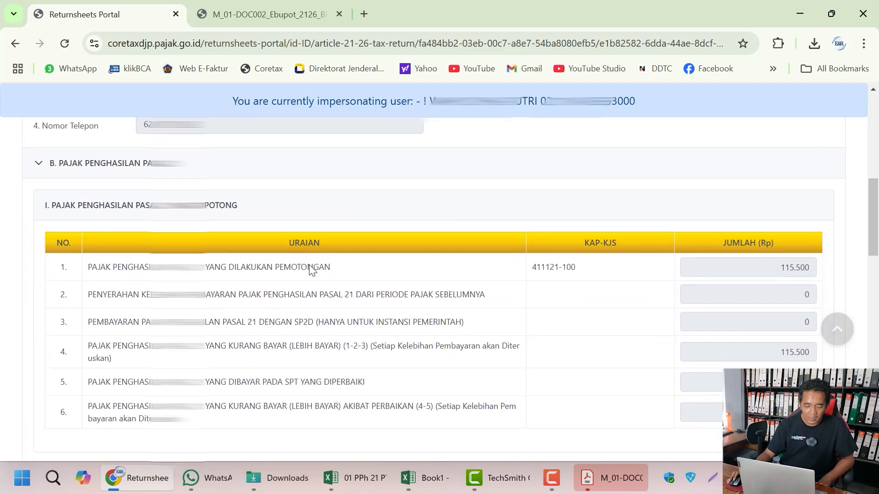
pyautogui.scroll(-15, 311, 270)
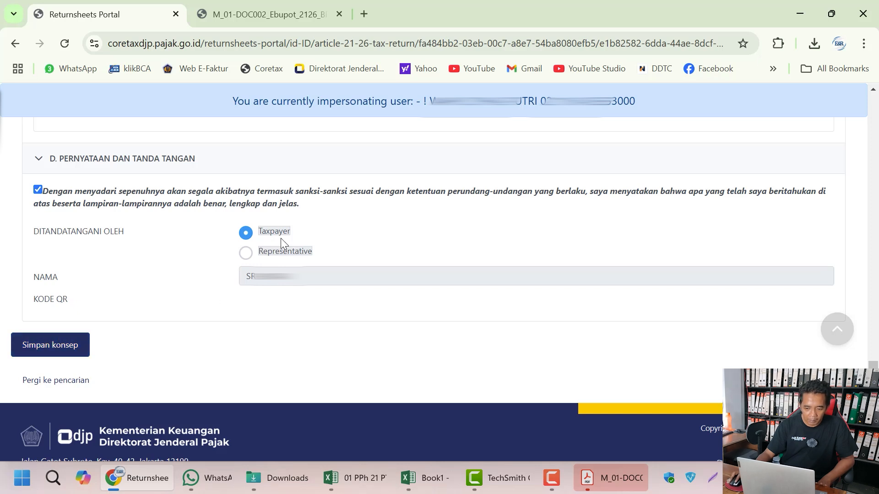
pyautogui.click(68, 351)
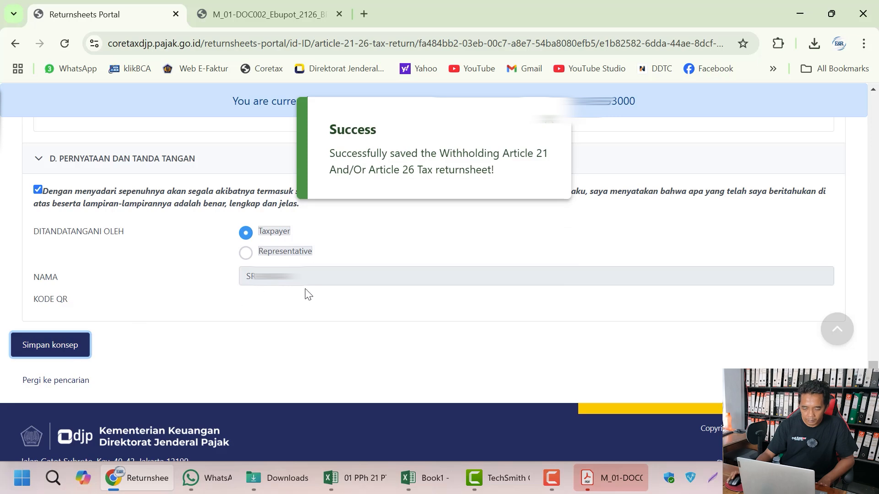
# Step: Show the SPT Menunggu Pembayaran list, which has no returns awaiting payment
pyautogui.click(64, 383)
pyautogui.scroll(3, 419, 245)
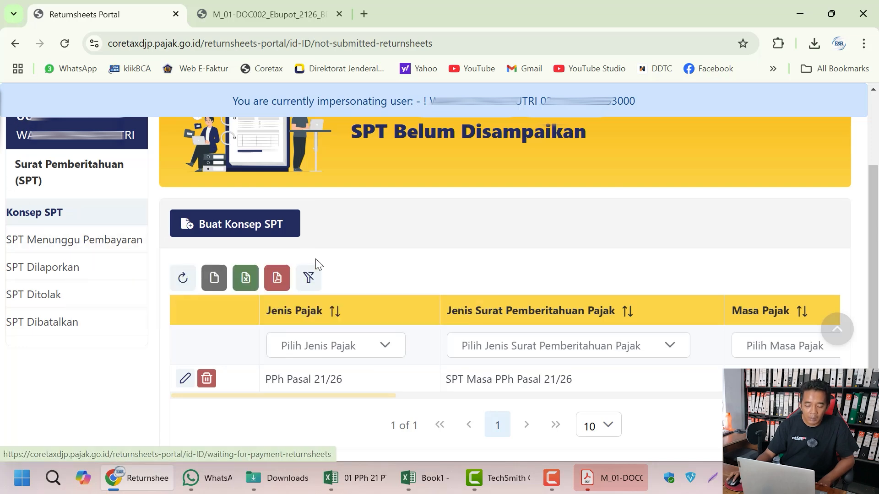
pyautogui.click(38, 243)
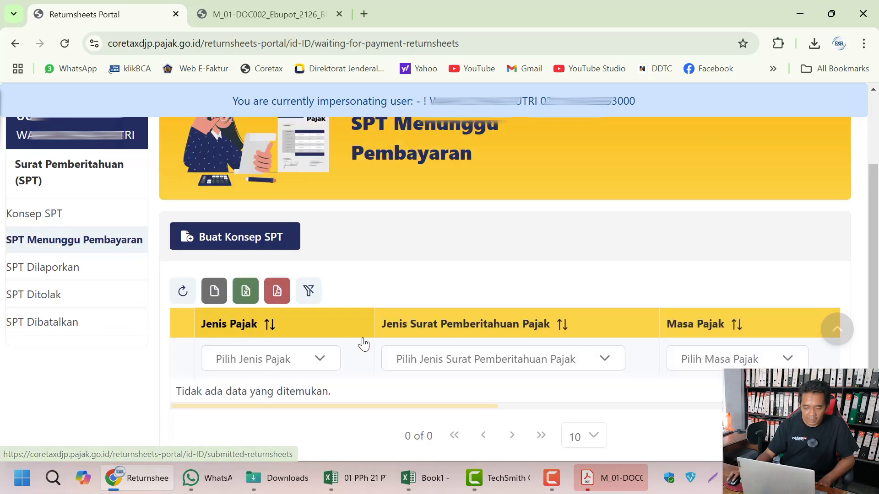